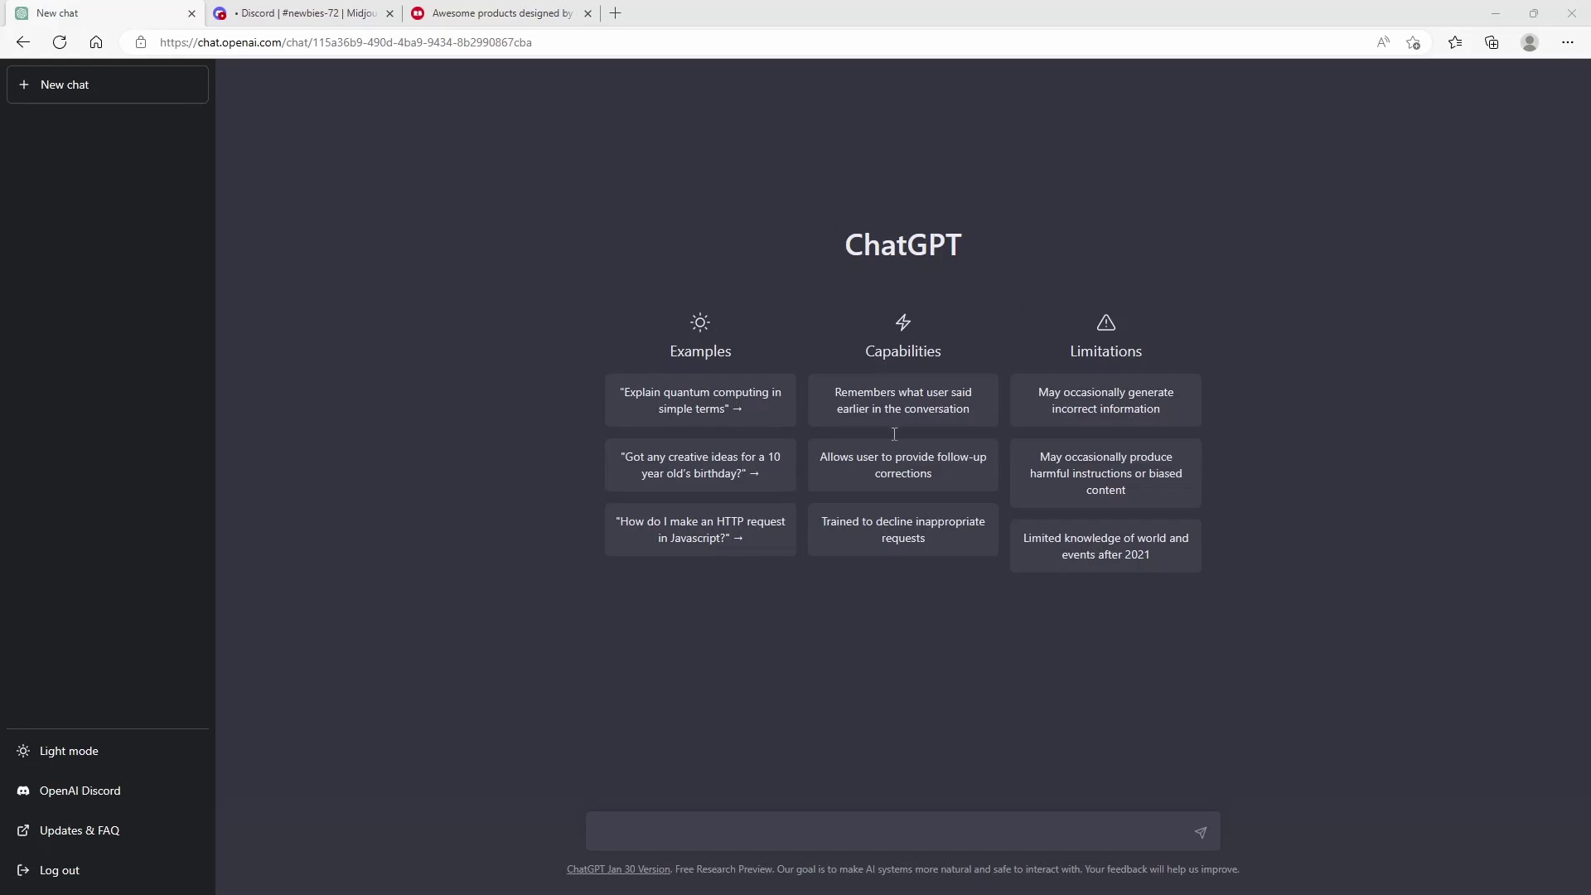
# Ask ChatGPT for five trippy AI art prompts and select 'Psychedelic Landscapes' from its answer
pyautogui.click(777, 825)
pyautogui.write('give me 5 prompts which are suitable to create trippy AI Art in midjourney')
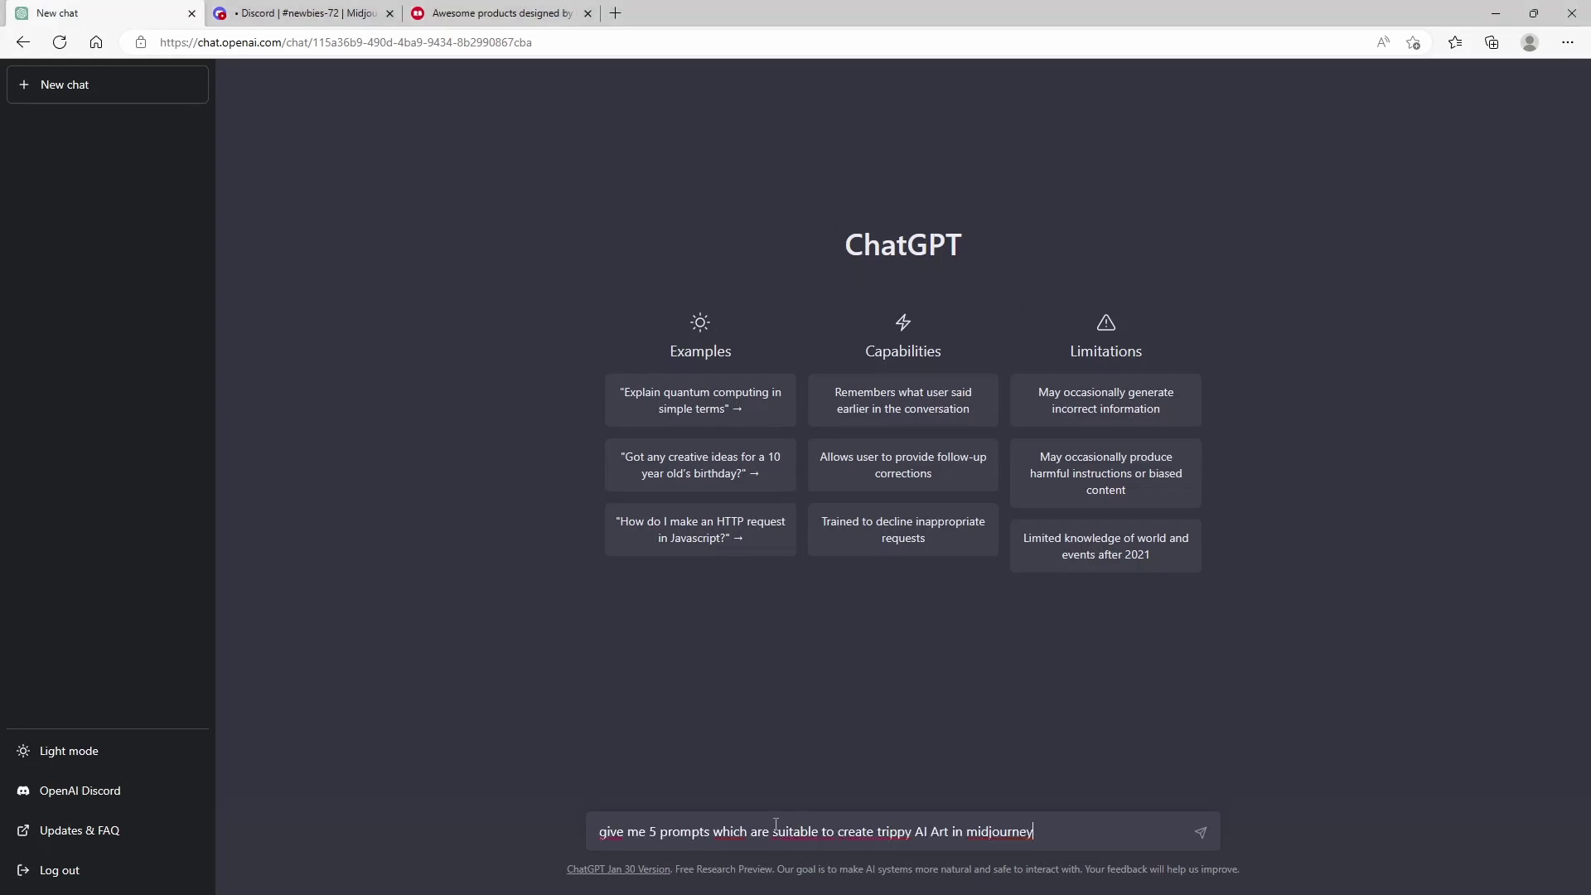
pyautogui.press('Return')
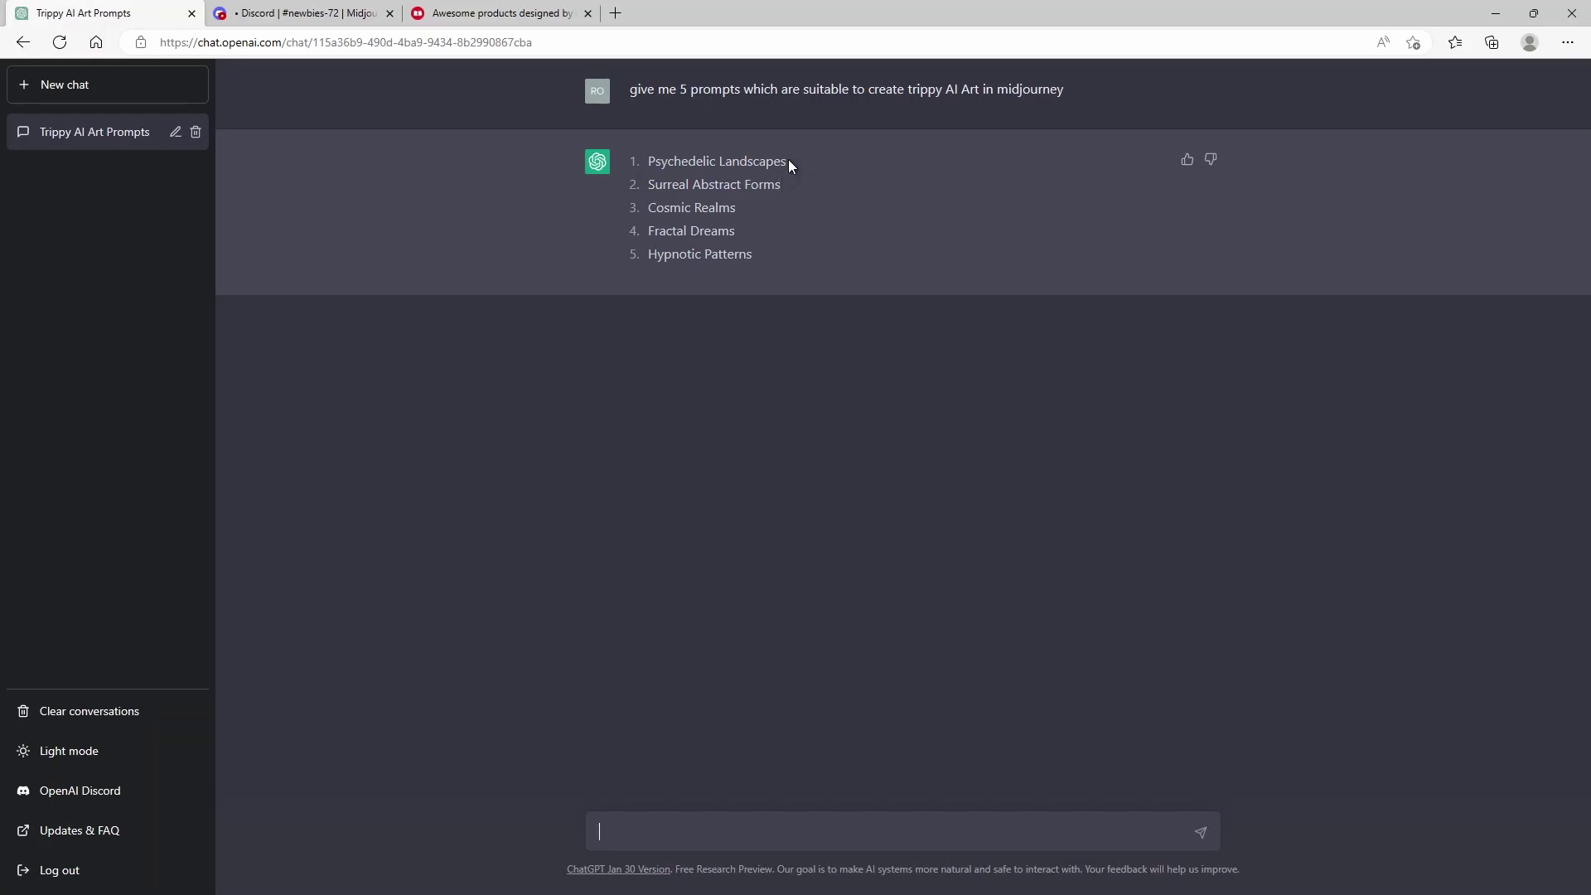
pyautogui.moveTo(789, 165); pyautogui.dragTo(650, 163)
pyautogui.hotkey('ctrl', 'c')
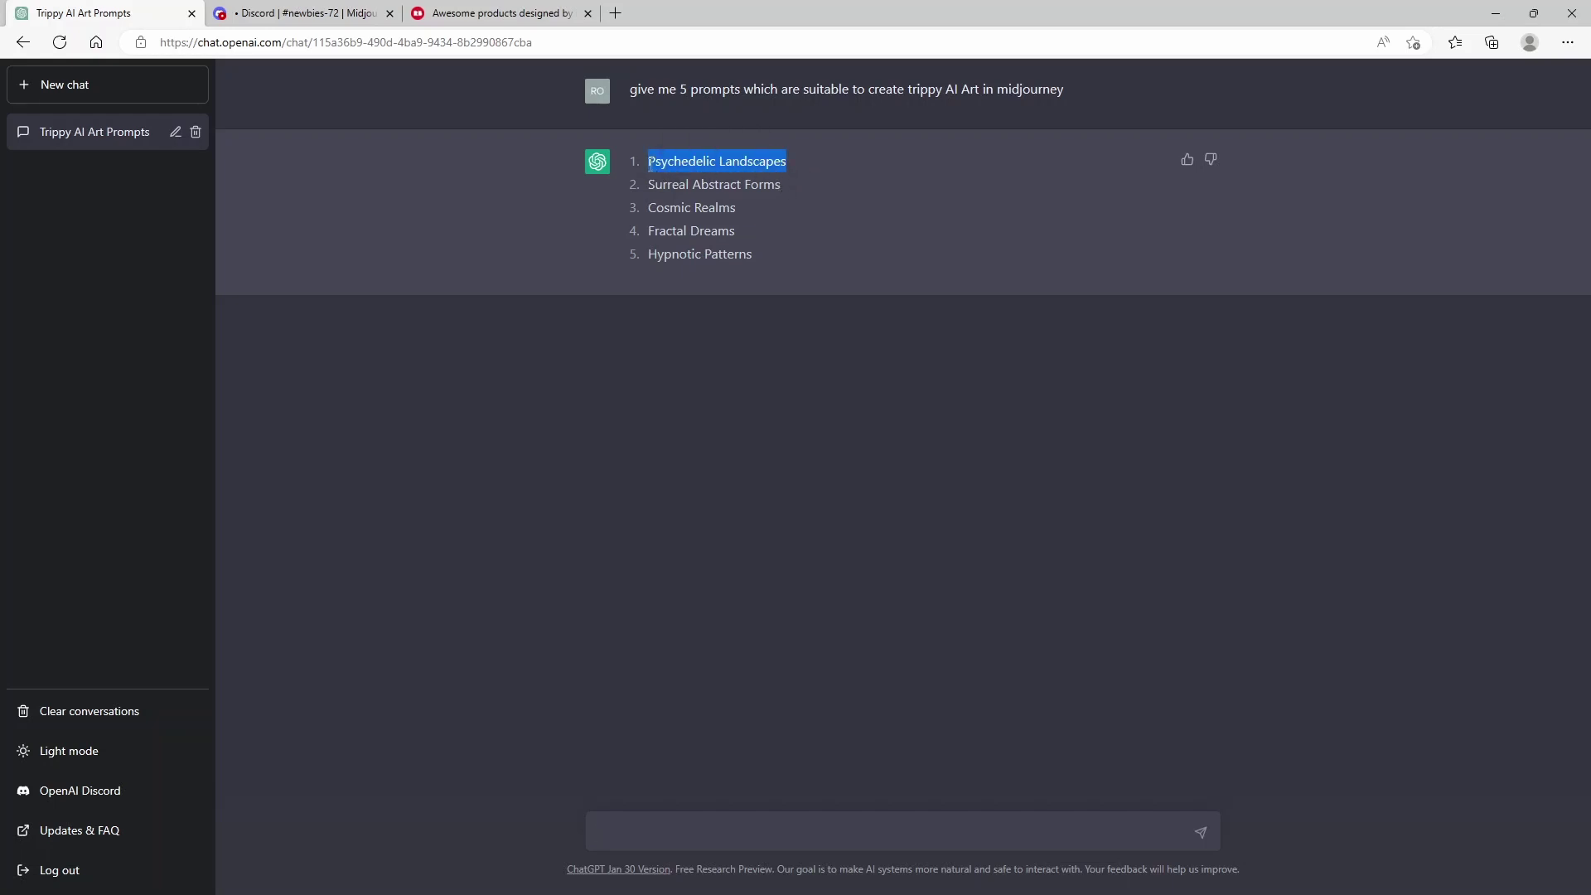
# Run /imagine in the Midjourney channel with 'Psychedelic Landscapes --v 4 --stylize 500'
pyautogui.click(309, 14)
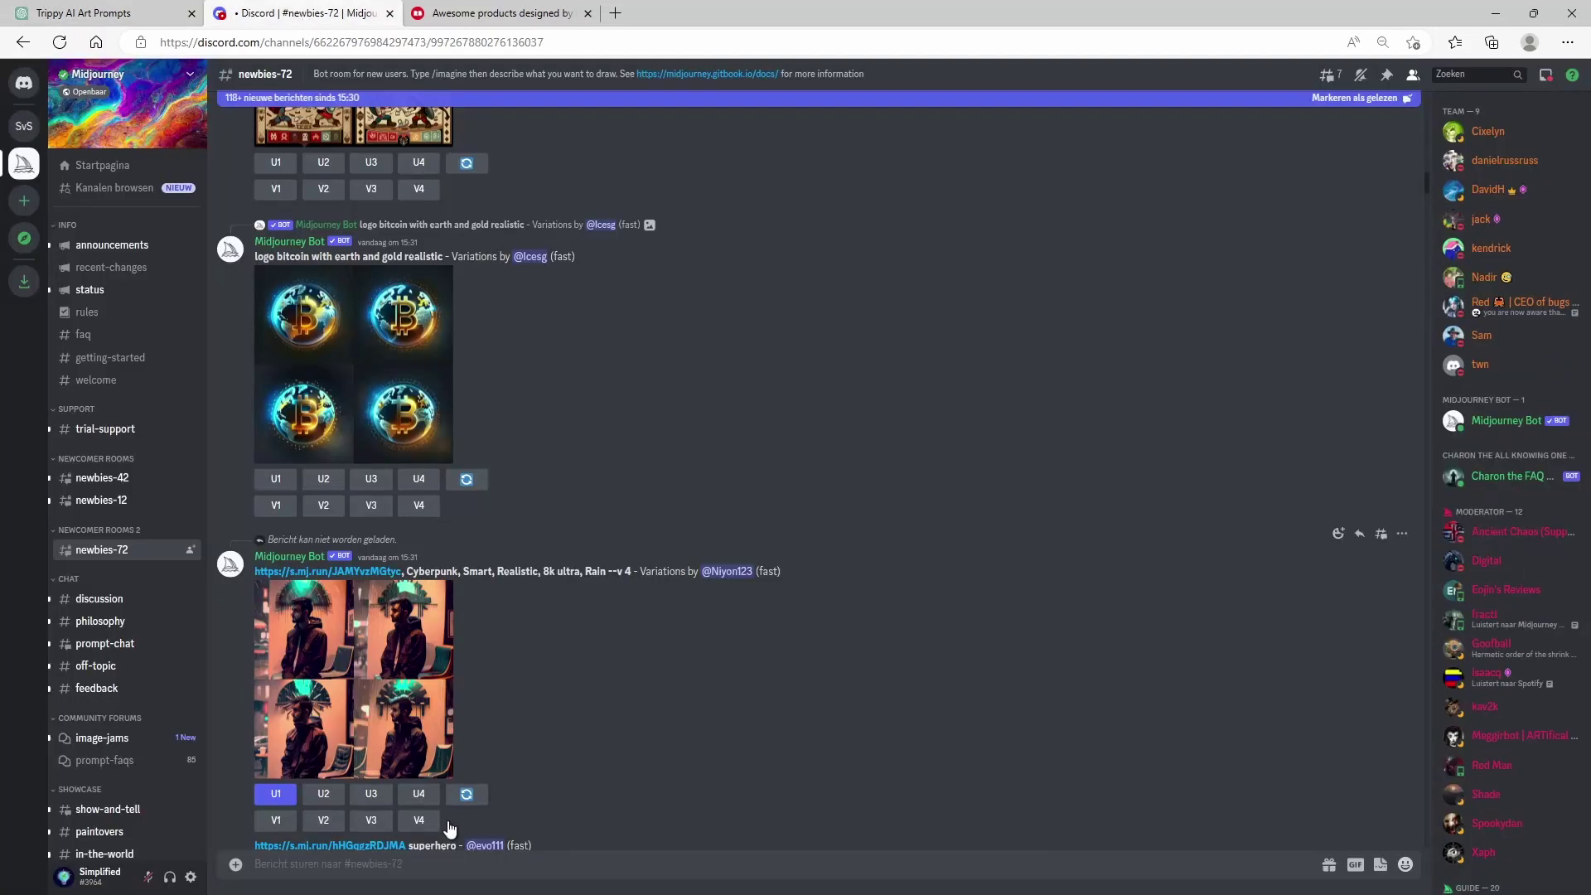
pyautogui.click(395, 864)
pyautogui.write('/imagine')
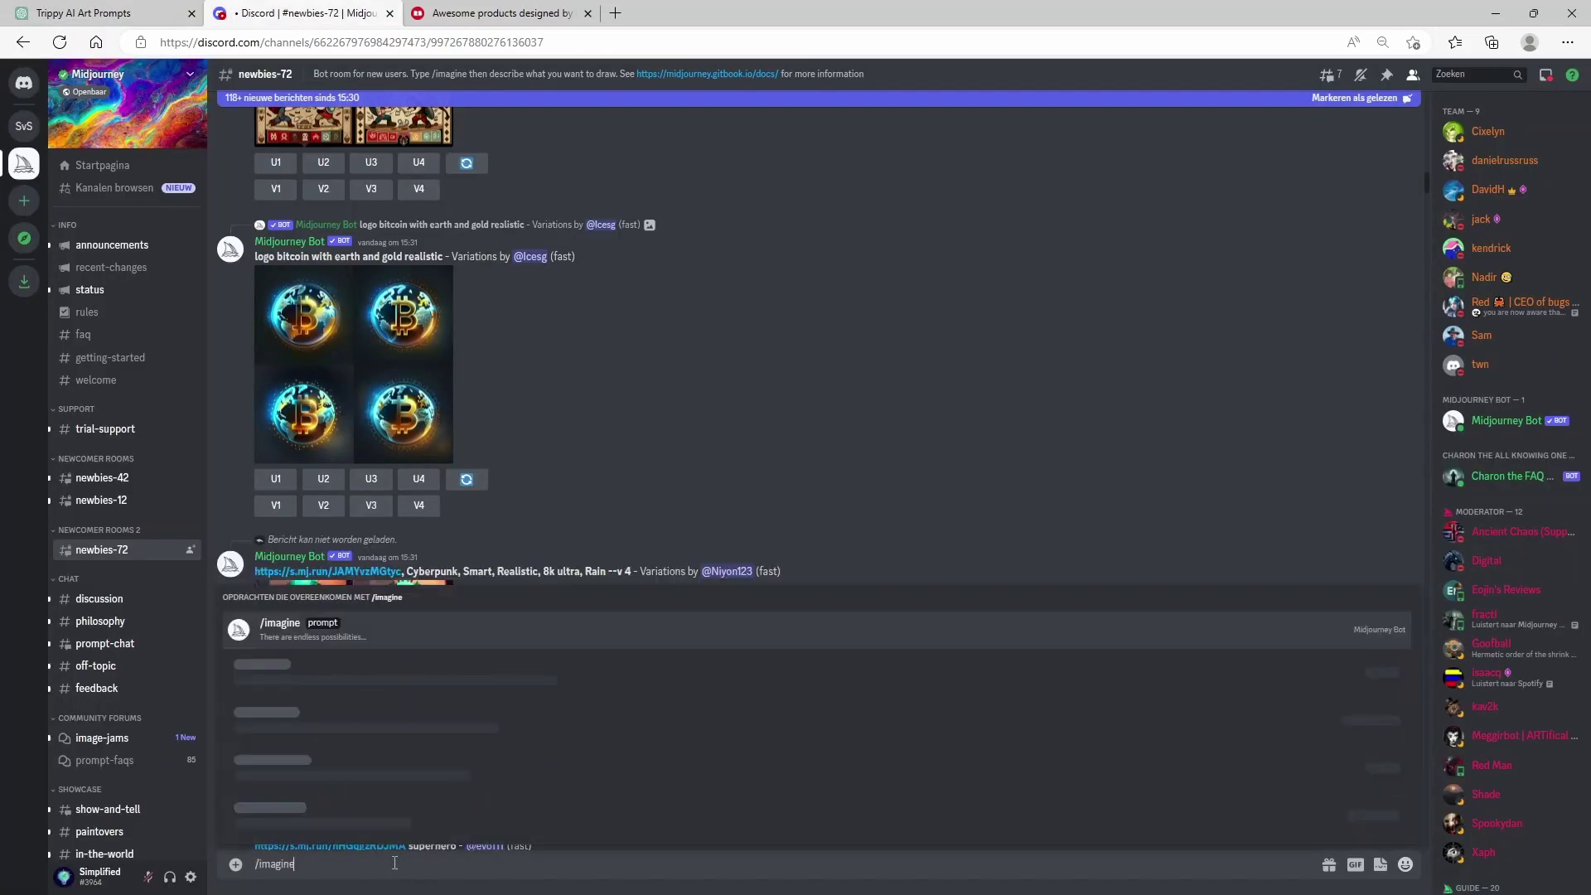
pyautogui.press('Return')
pyautogui.hotkey('ctrl', 'v')
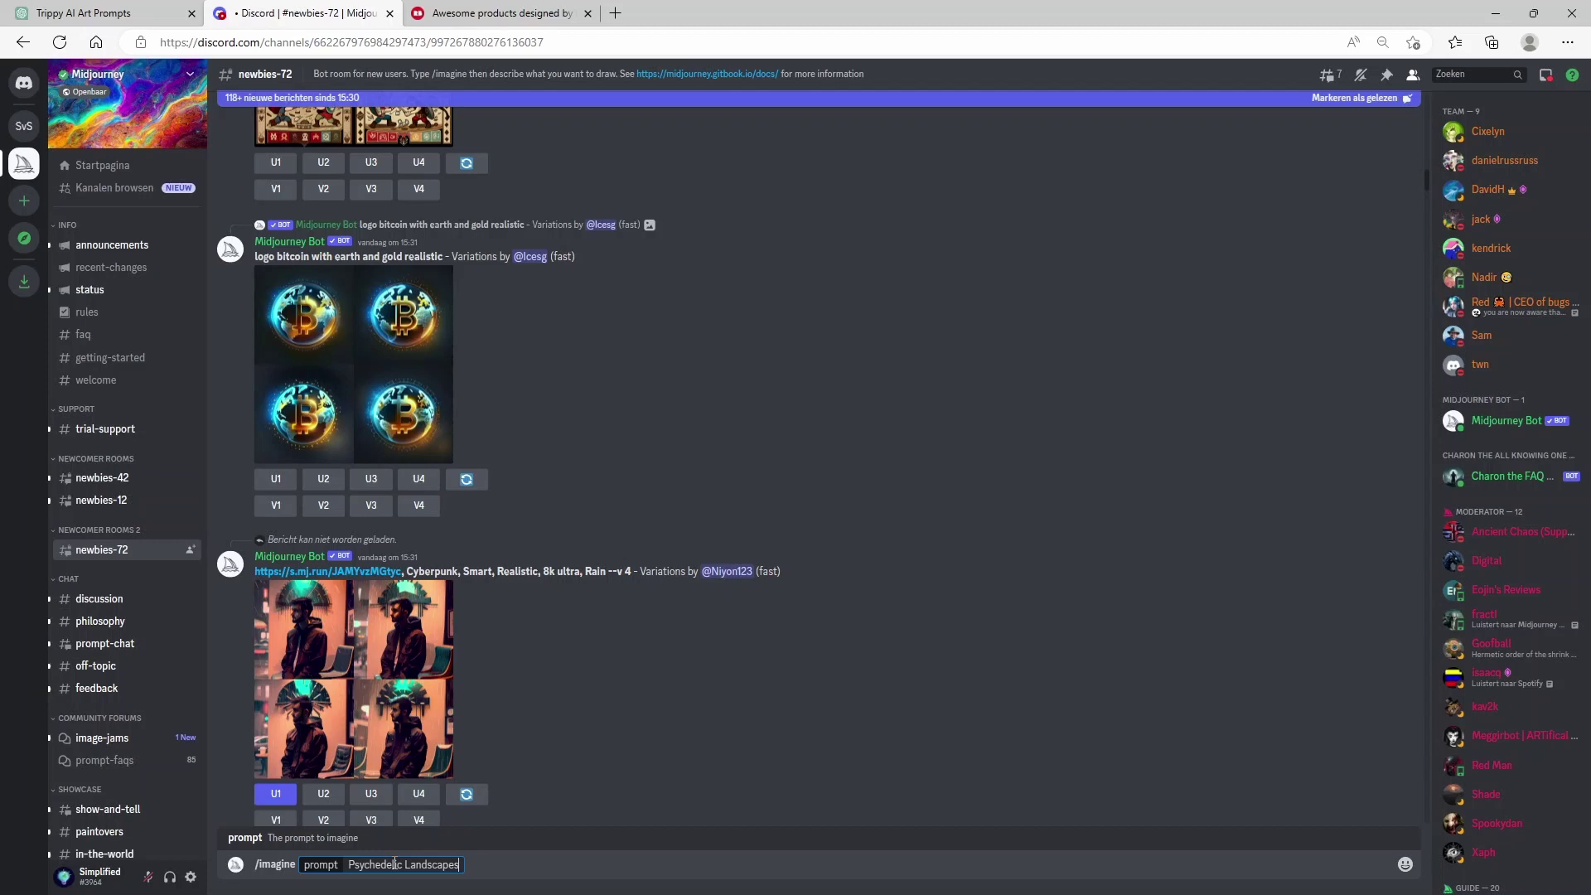
pyautogui.write('--v 4 --stylize')
pyautogui.write('500')
pyautogui.press('Return')
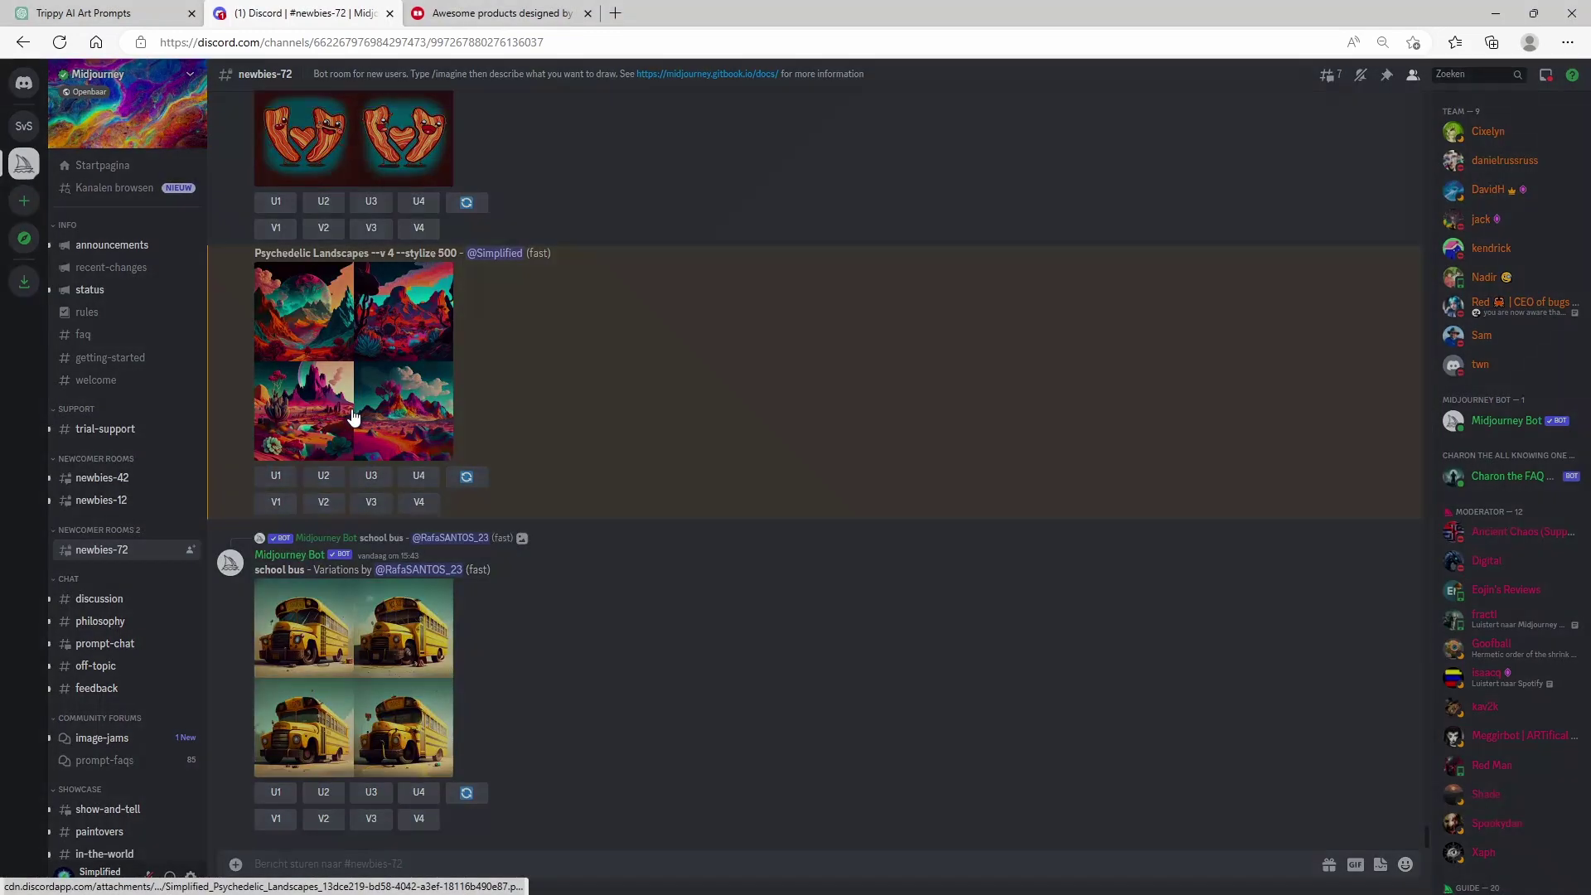
# Inspect the Psychedelic Landscapes grid, then request variations of the third image with V3
pyautogui.click(354, 417)
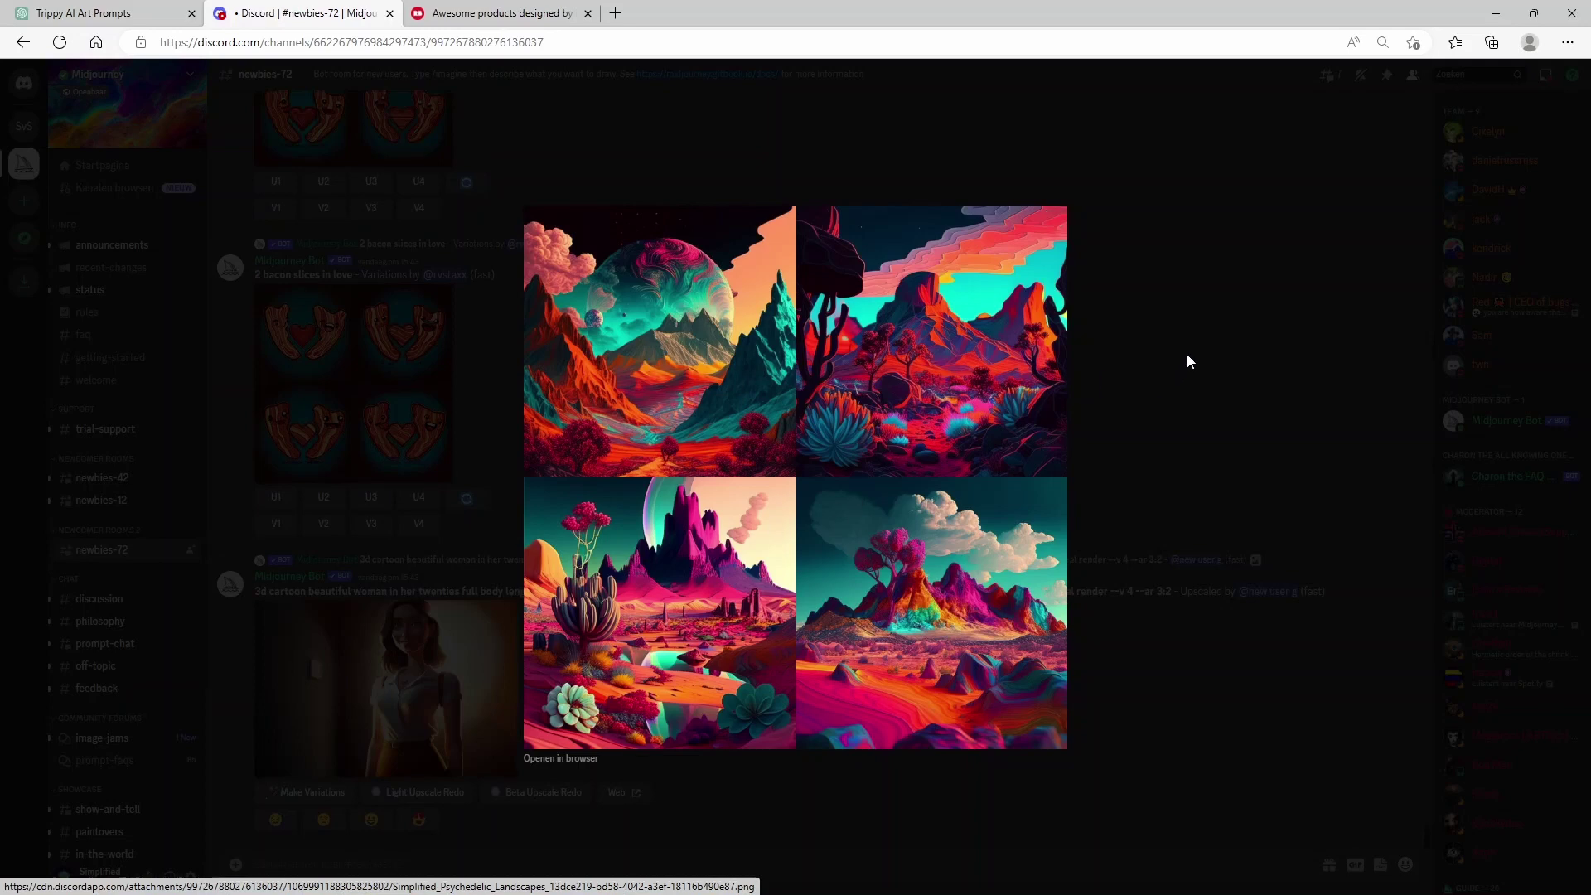
pyautogui.click(1196, 380)
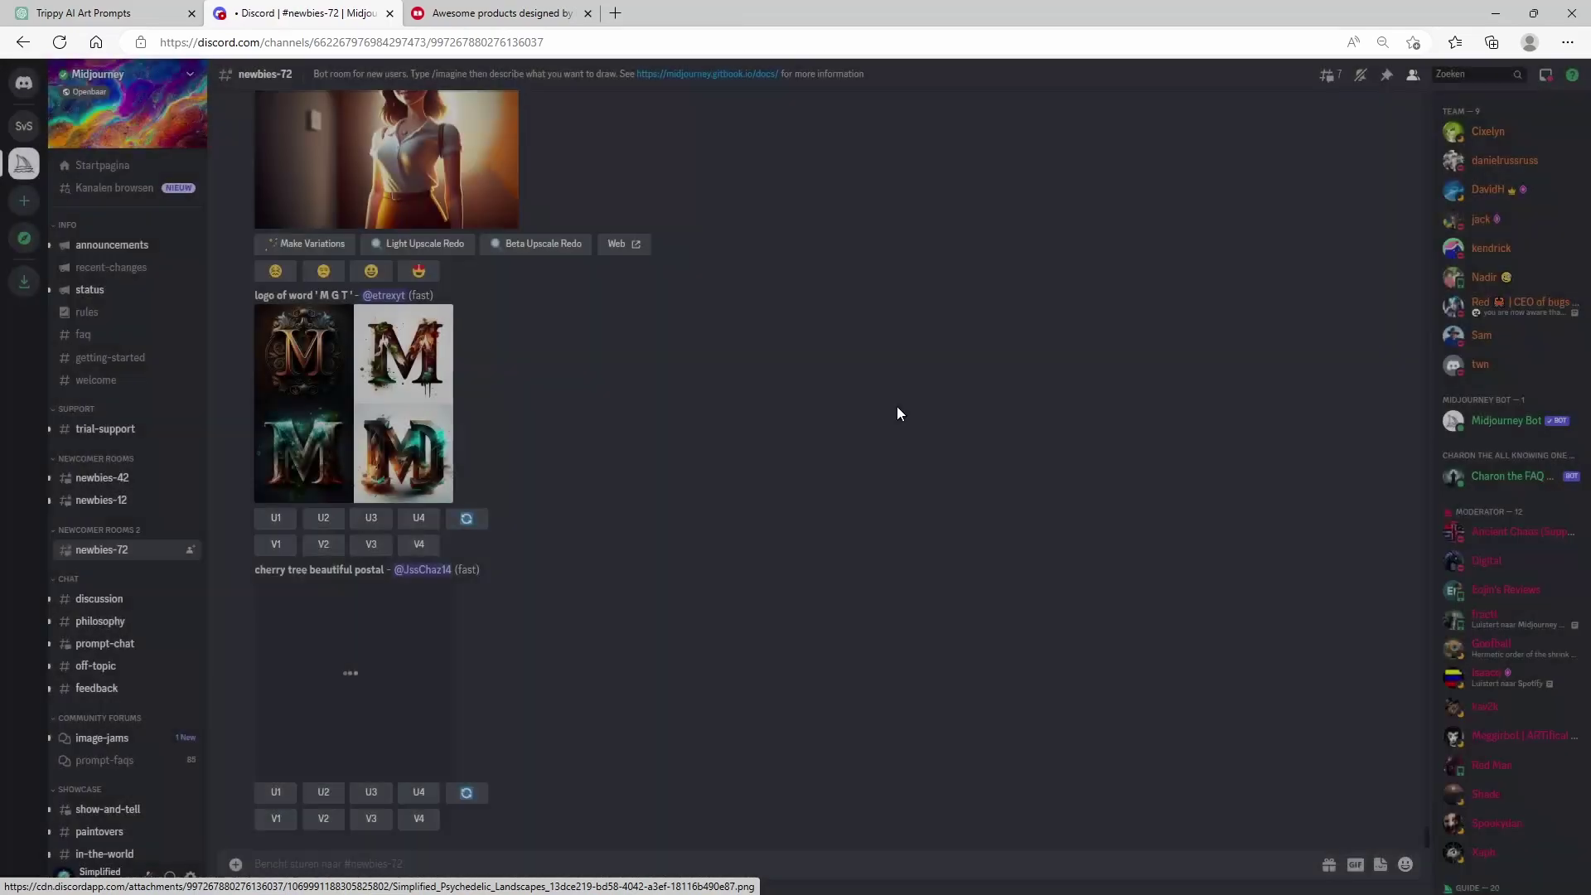
pyautogui.scroll(12, 520, 465)
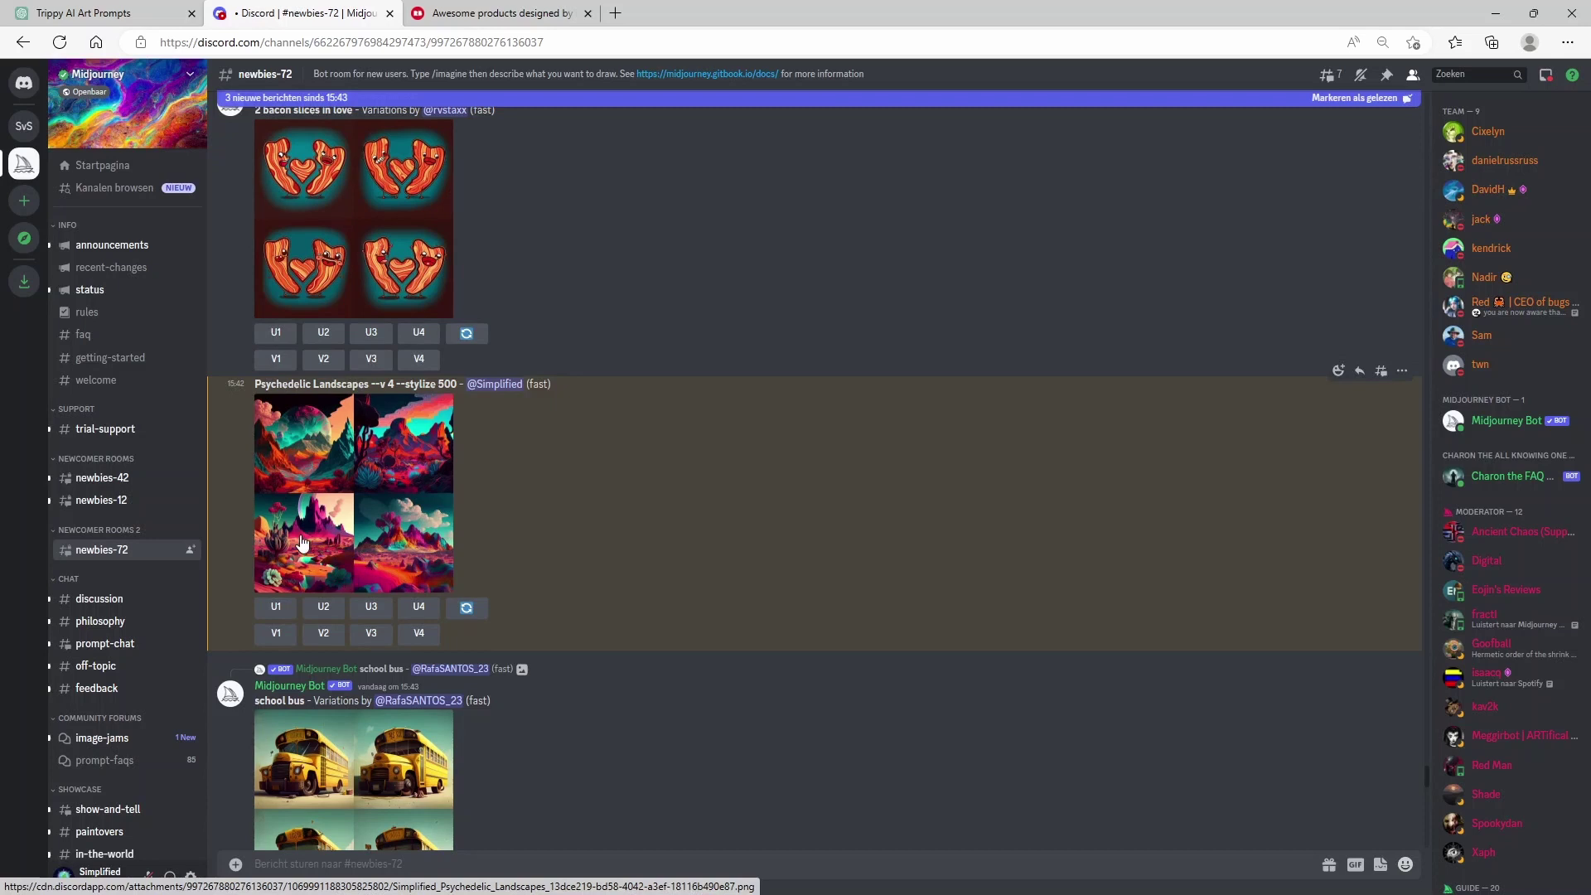
pyautogui.click(373, 637)
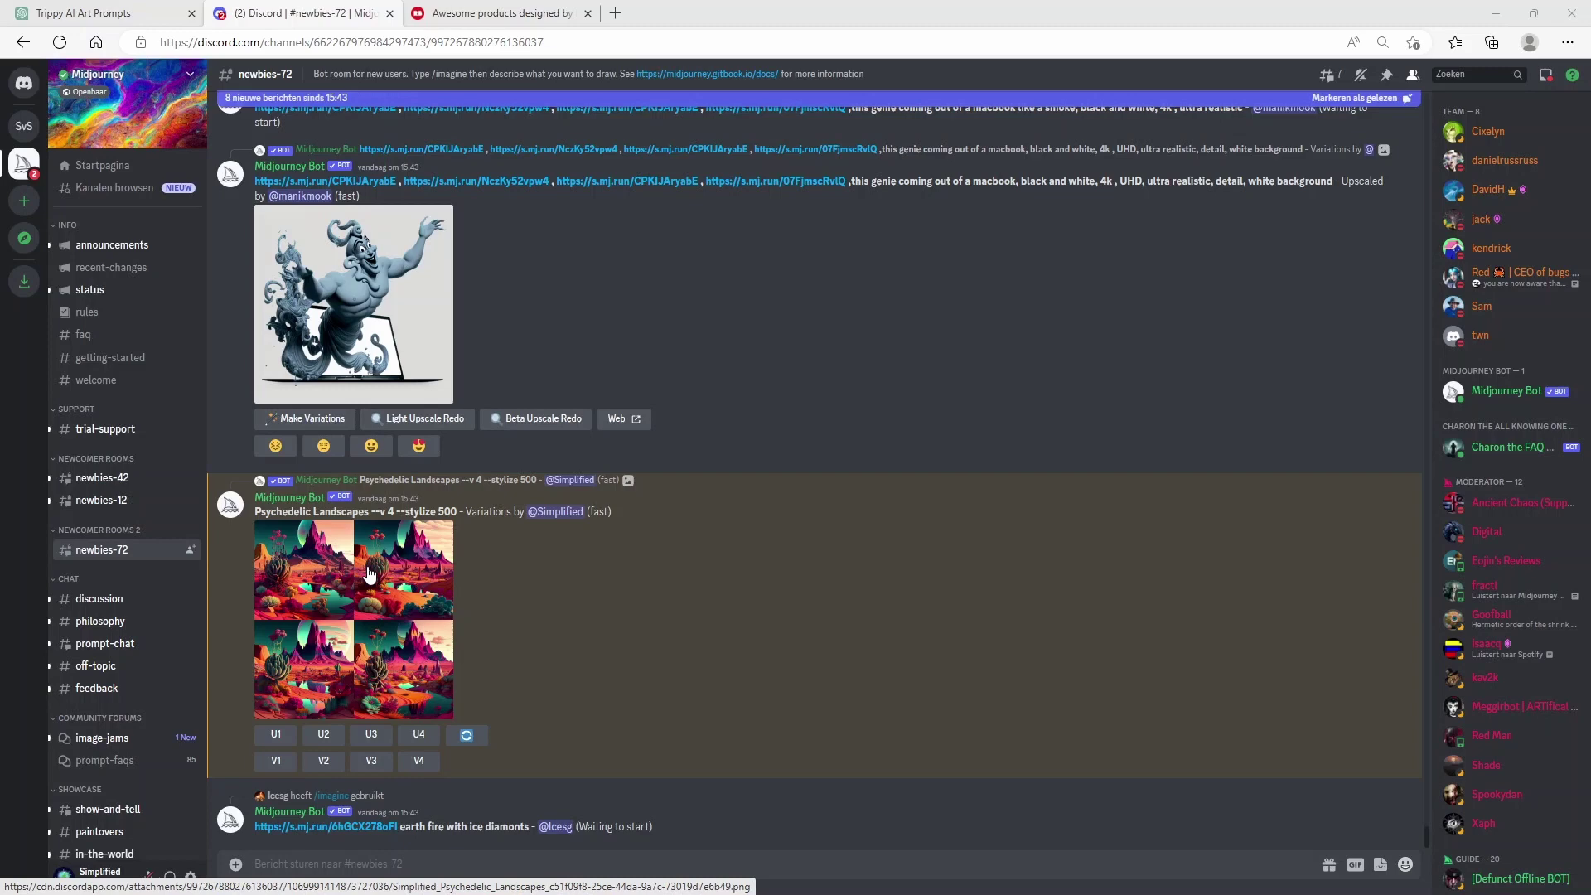
# Compare the variations grid and upscale the second variation with U2
pyautogui.click(369, 574)
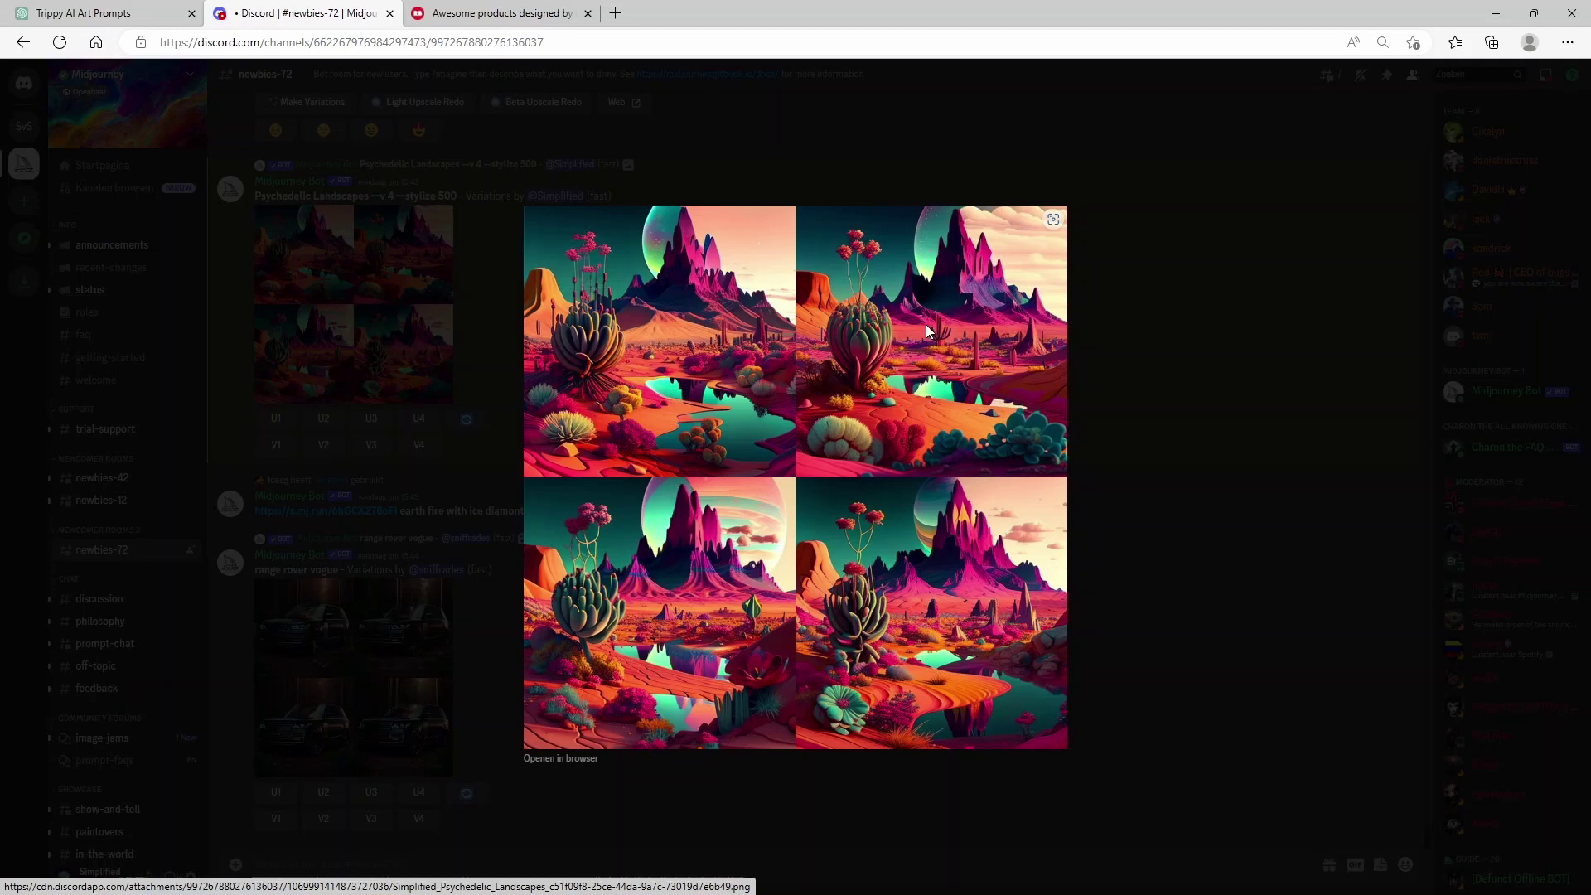
pyautogui.click(1156, 351)
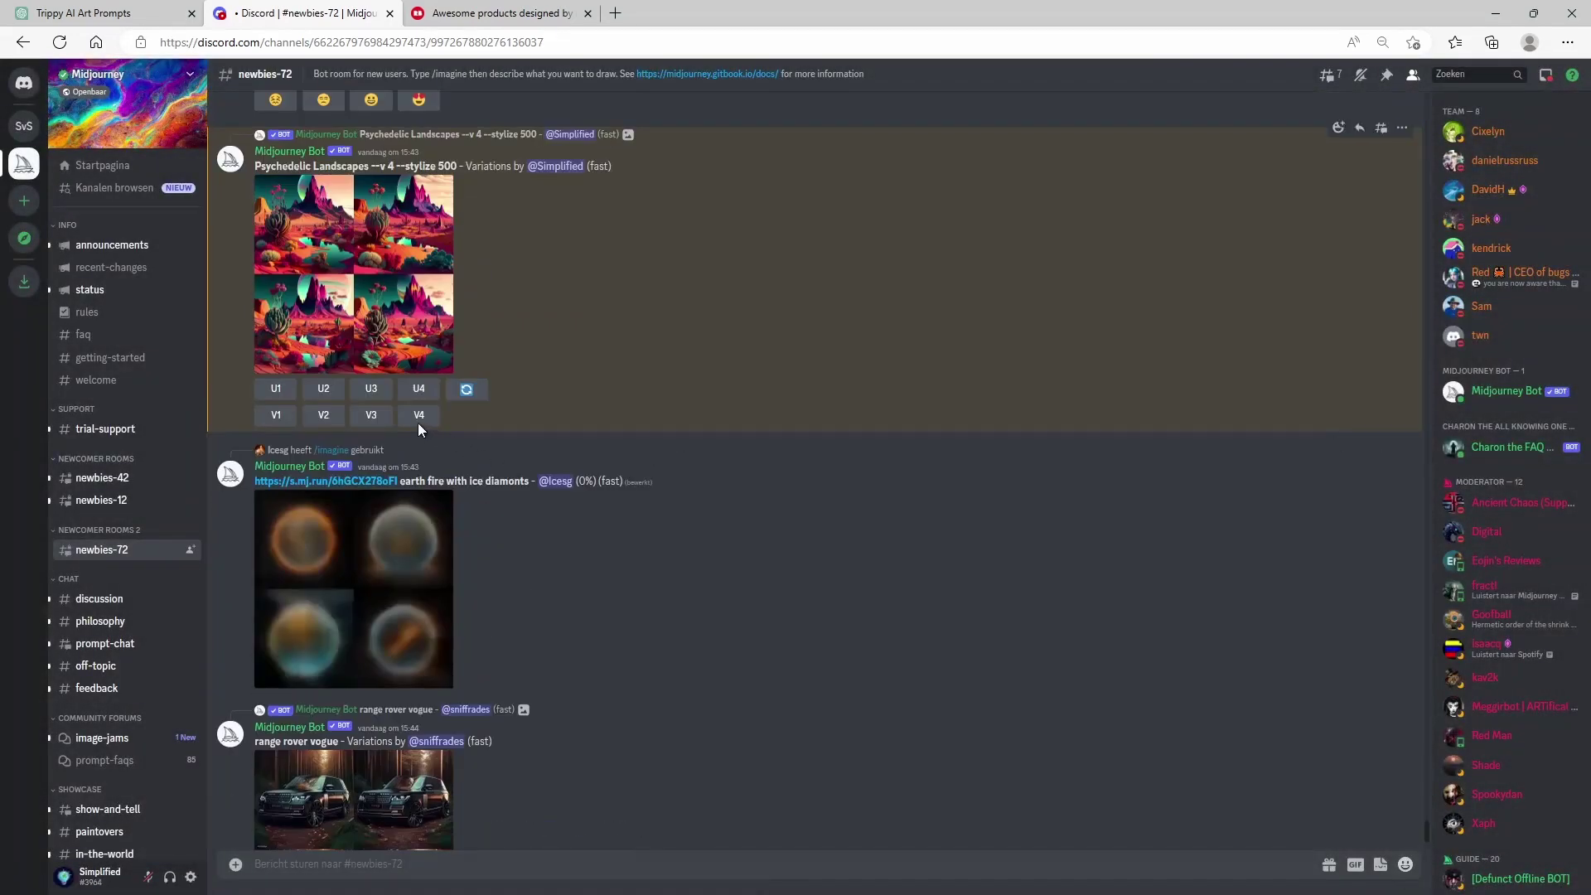
pyautogui.click(327, 395)
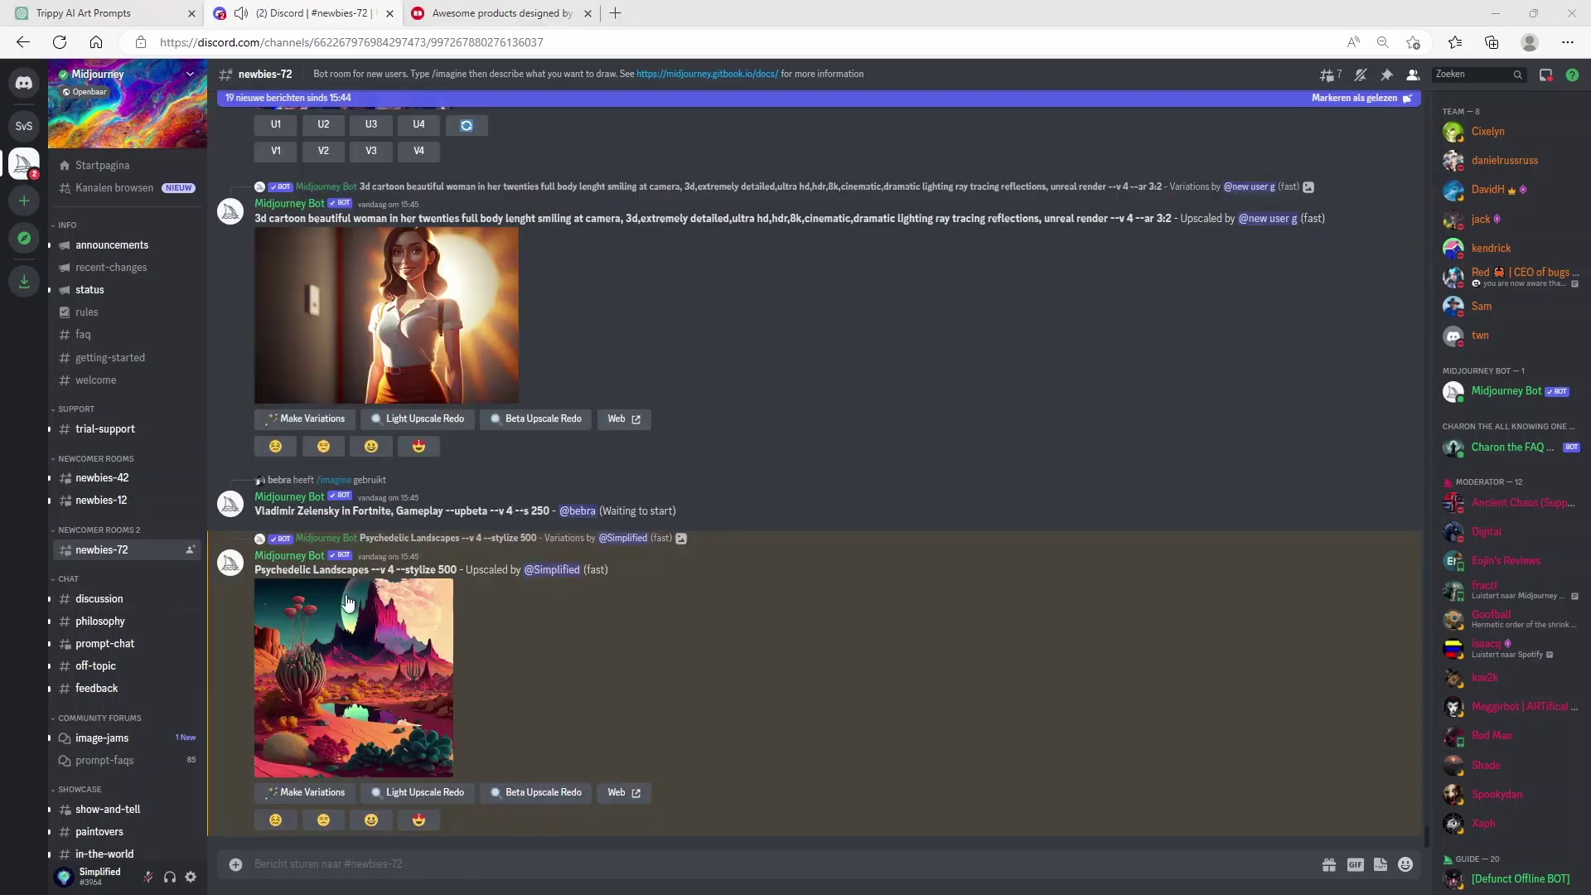
# Open the upscaled cactus landscape at full size in its own browser tab
pyautogui.click(356, 654)
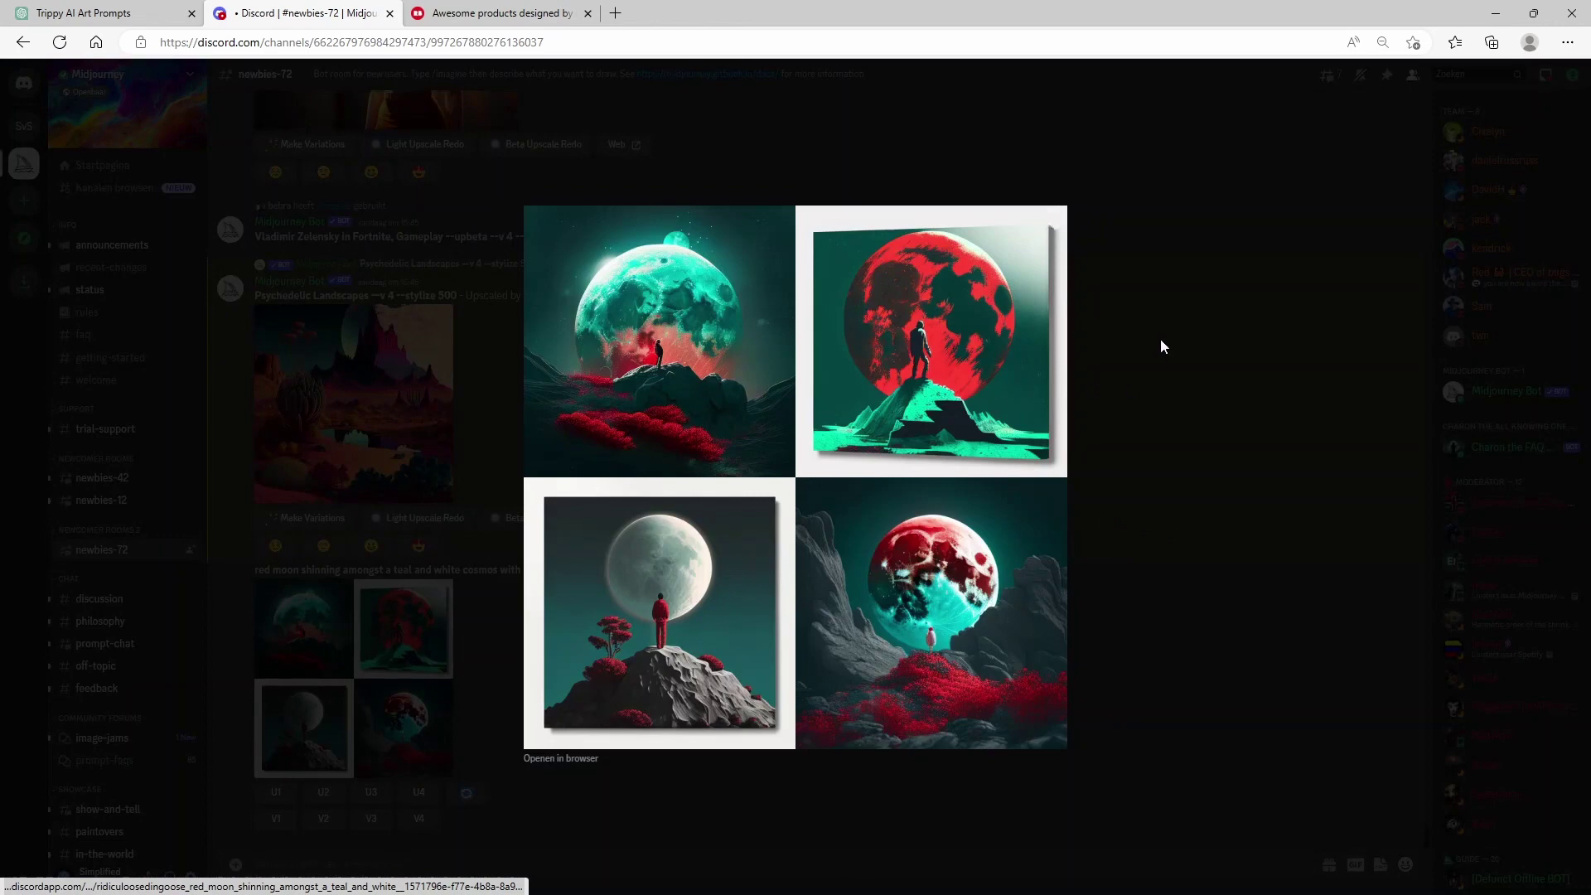
pyautogui.click(1161, 340)
pyautogui.click(329, 396)
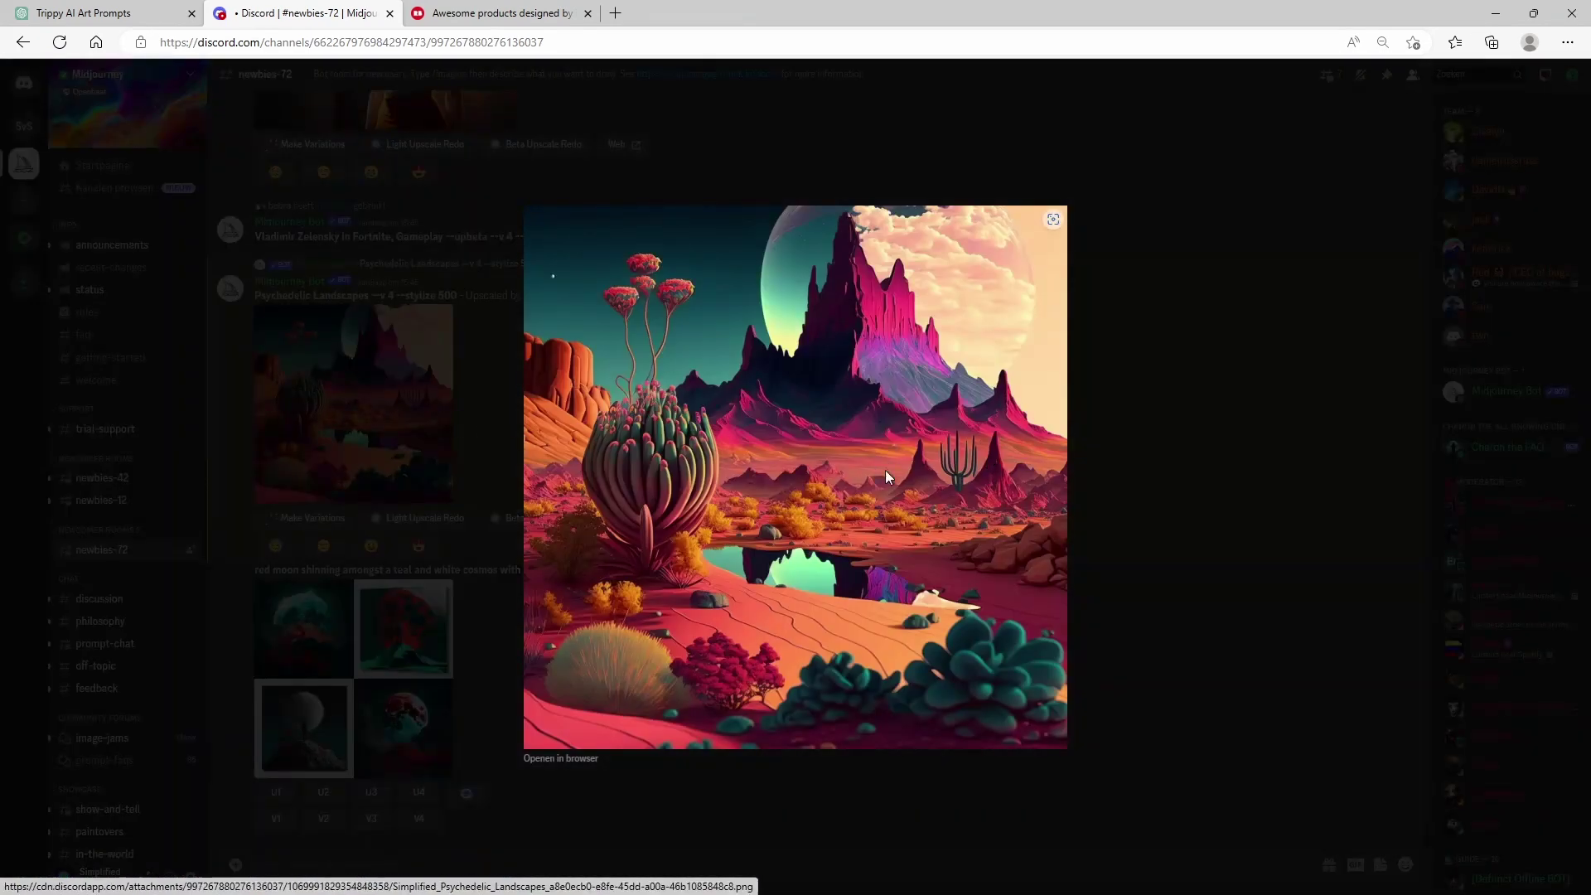
pyautogui.click(572, 759)
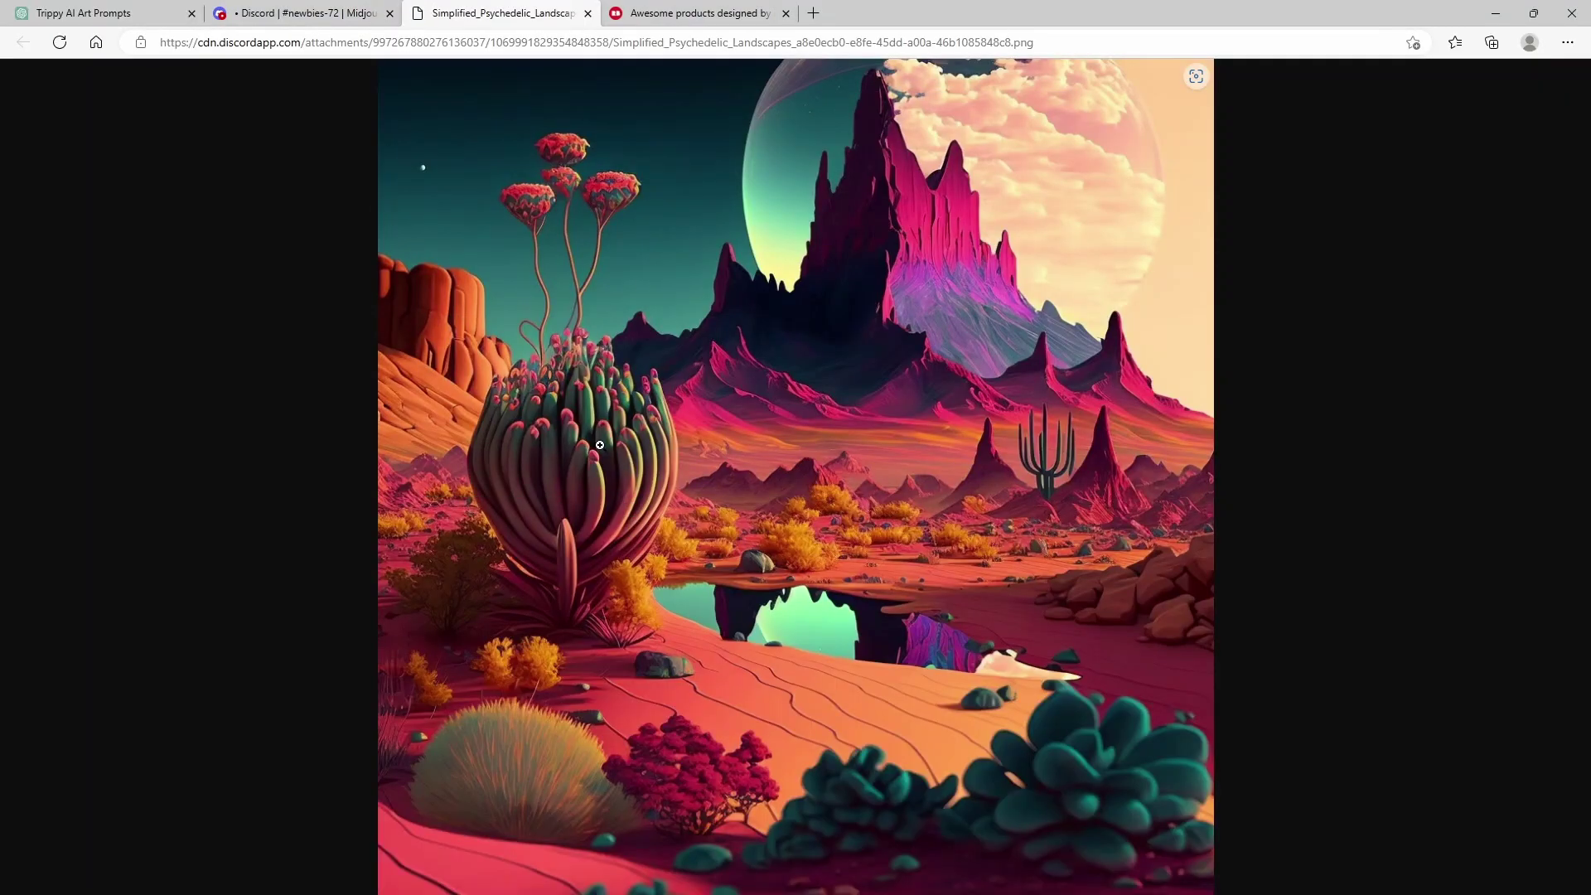
# Save the landscape image to the Downloads folder with Save image as
pyautogui.rightClick(779, 466)
pyautogui.click(854, 511)
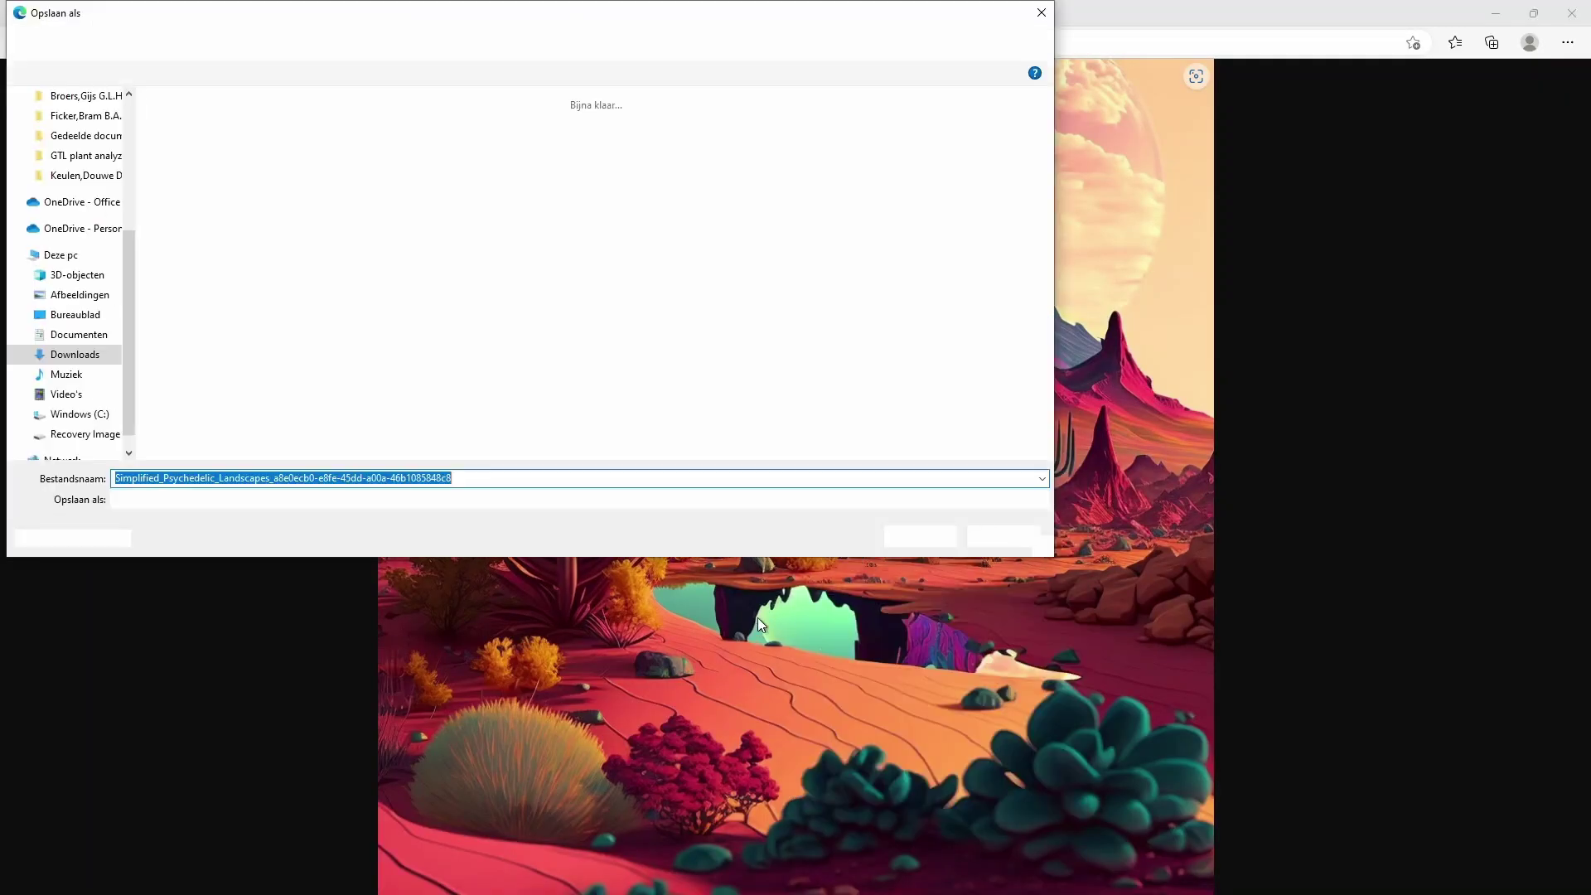
pyautogui.click(915, 534)
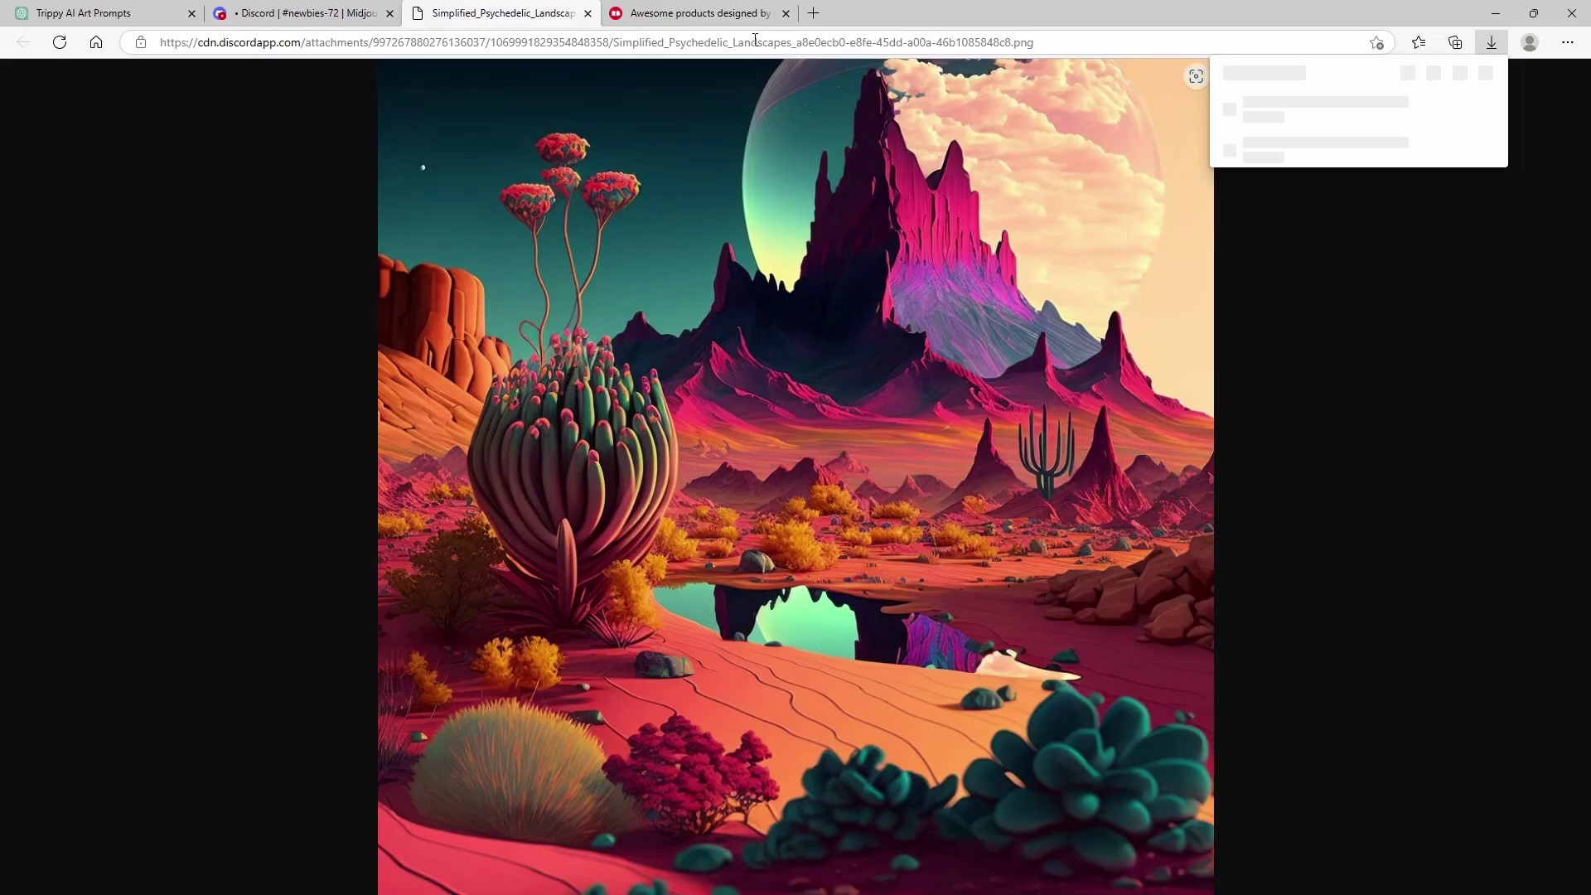
# Upload the downloaded cactus landscape as a new work via Sell Your Art on Redbubble
pyautogui.click(699, 15)
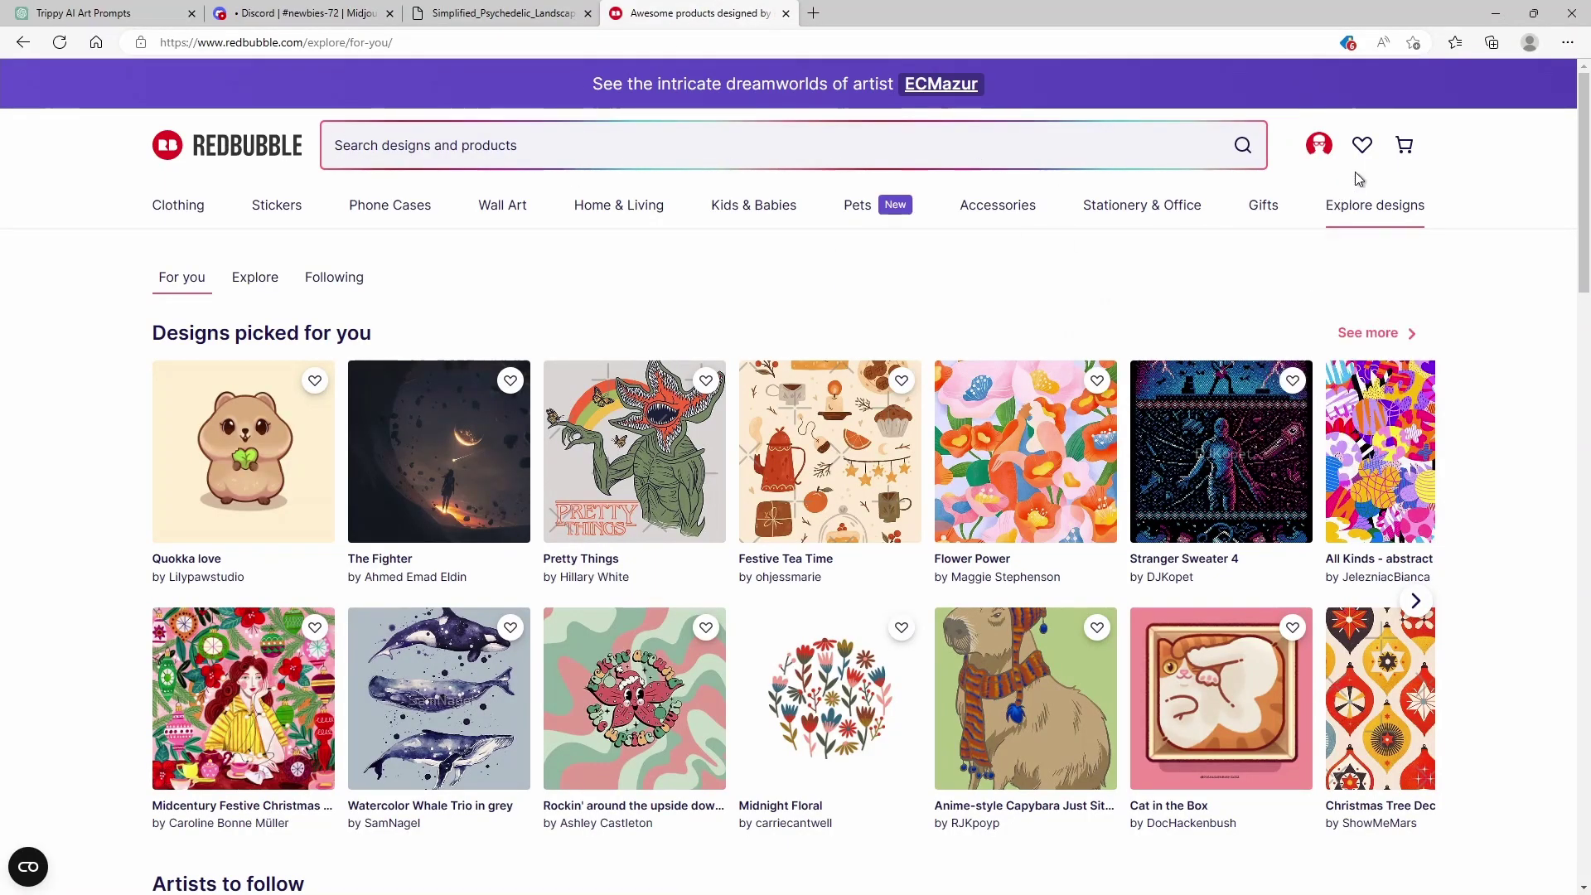
pyautogui.click(1324, 156)
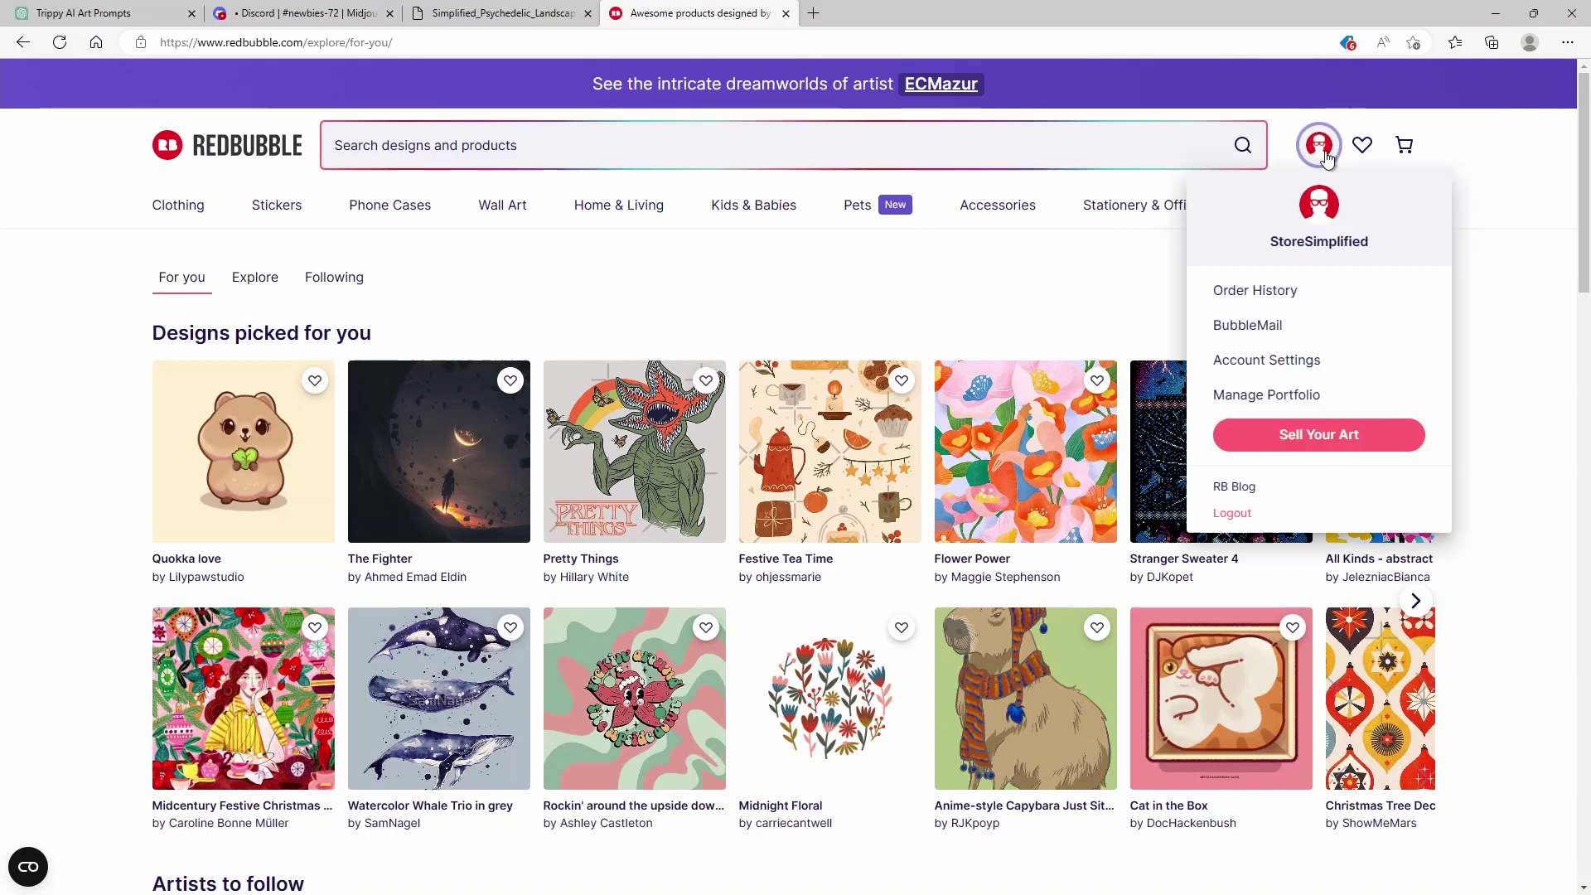
pyautogui.click(1314, 441)
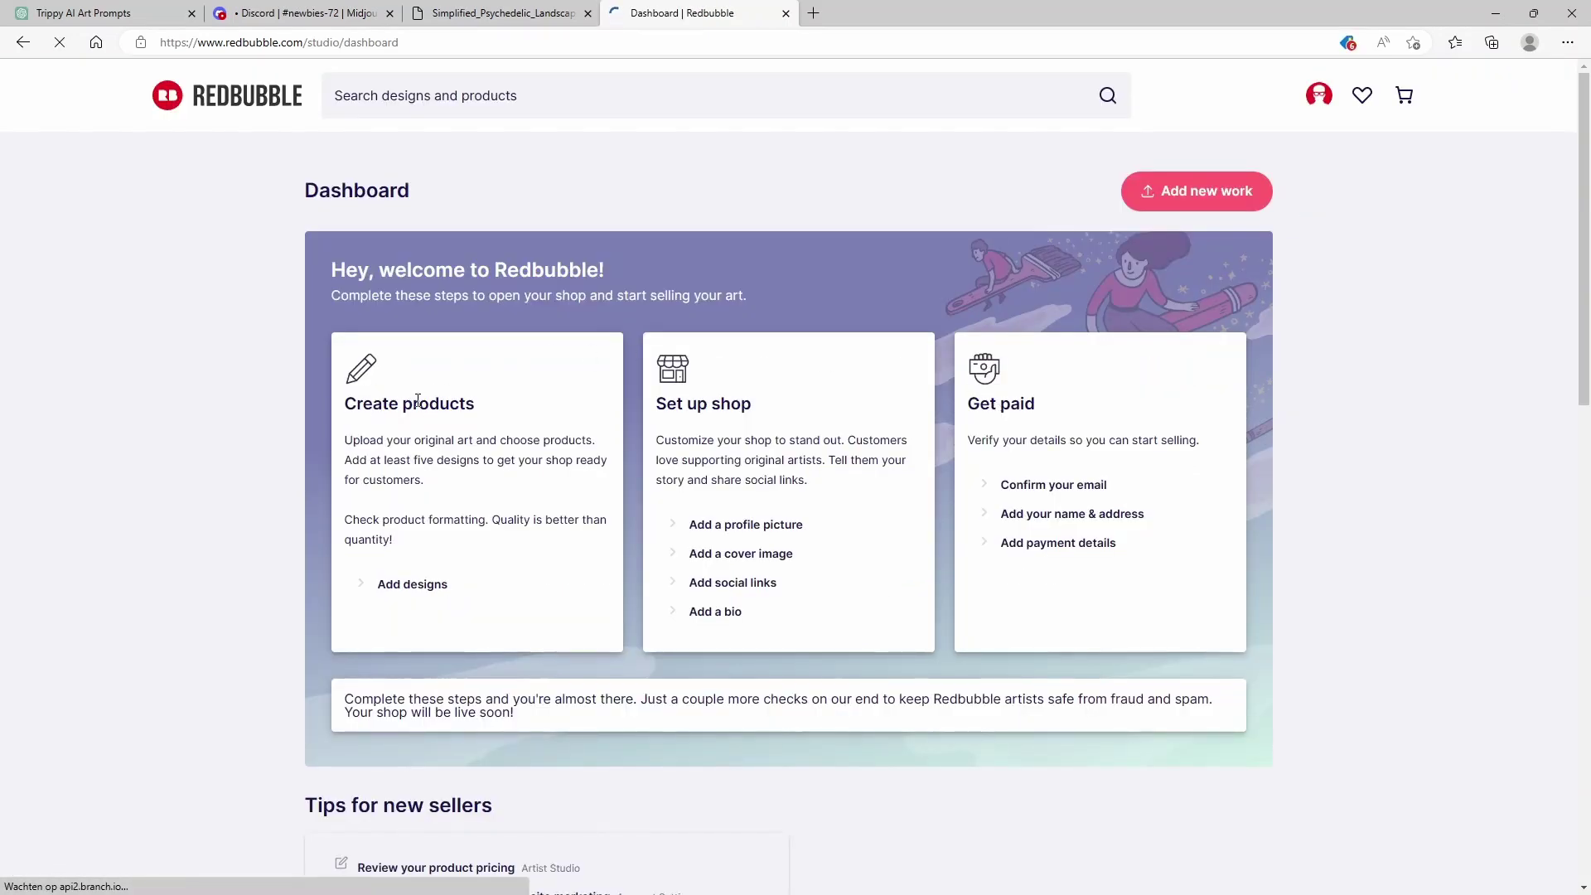
pyautogui.click(412, 585)
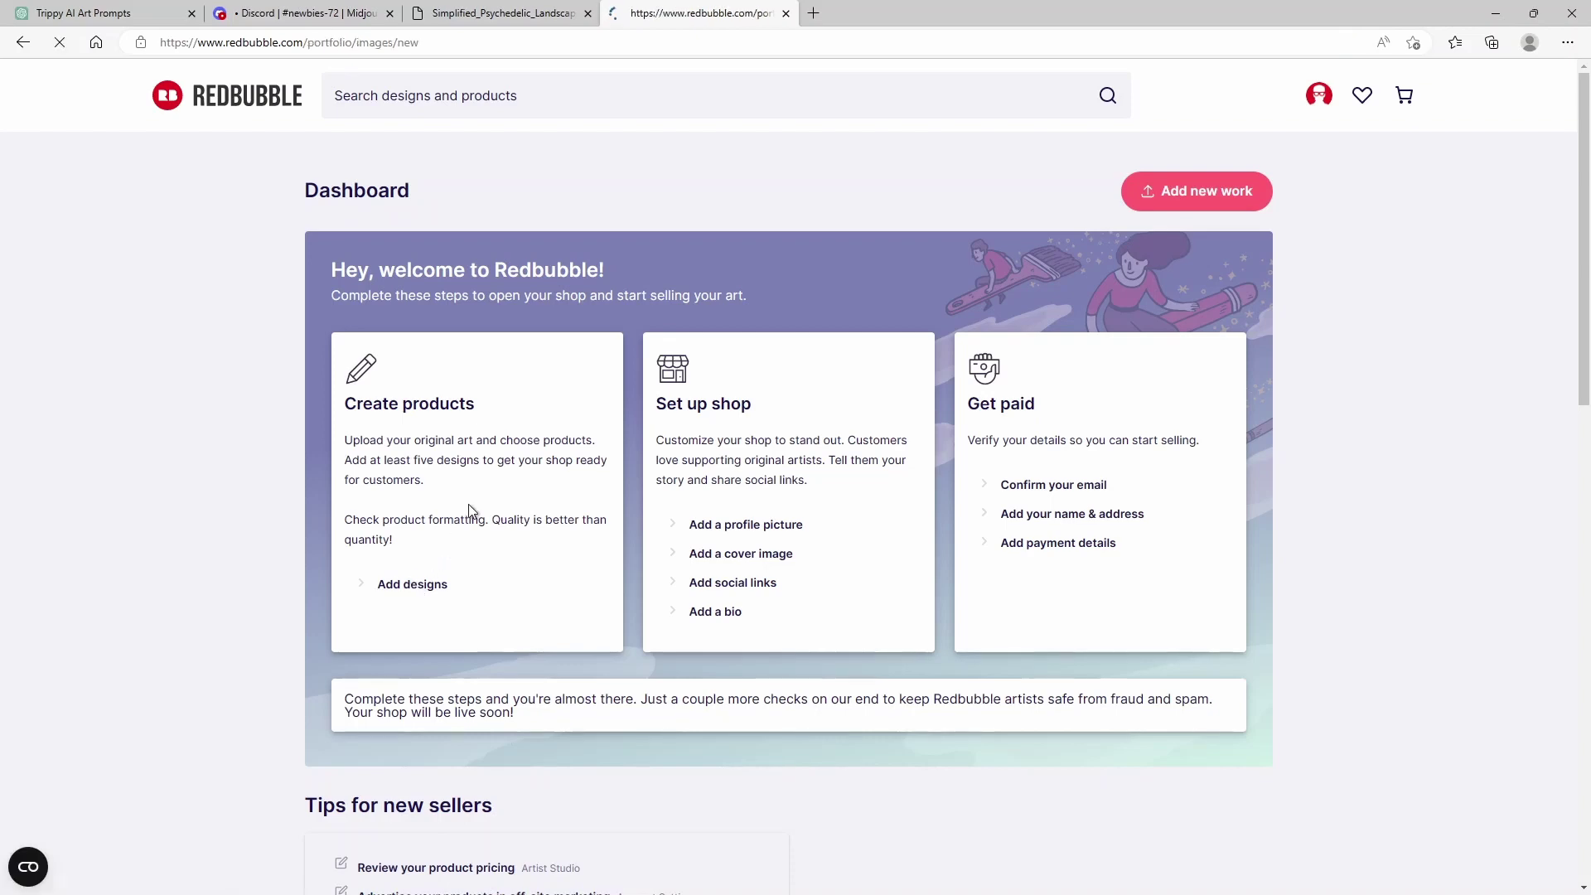
pyautogui.click(614, 459)
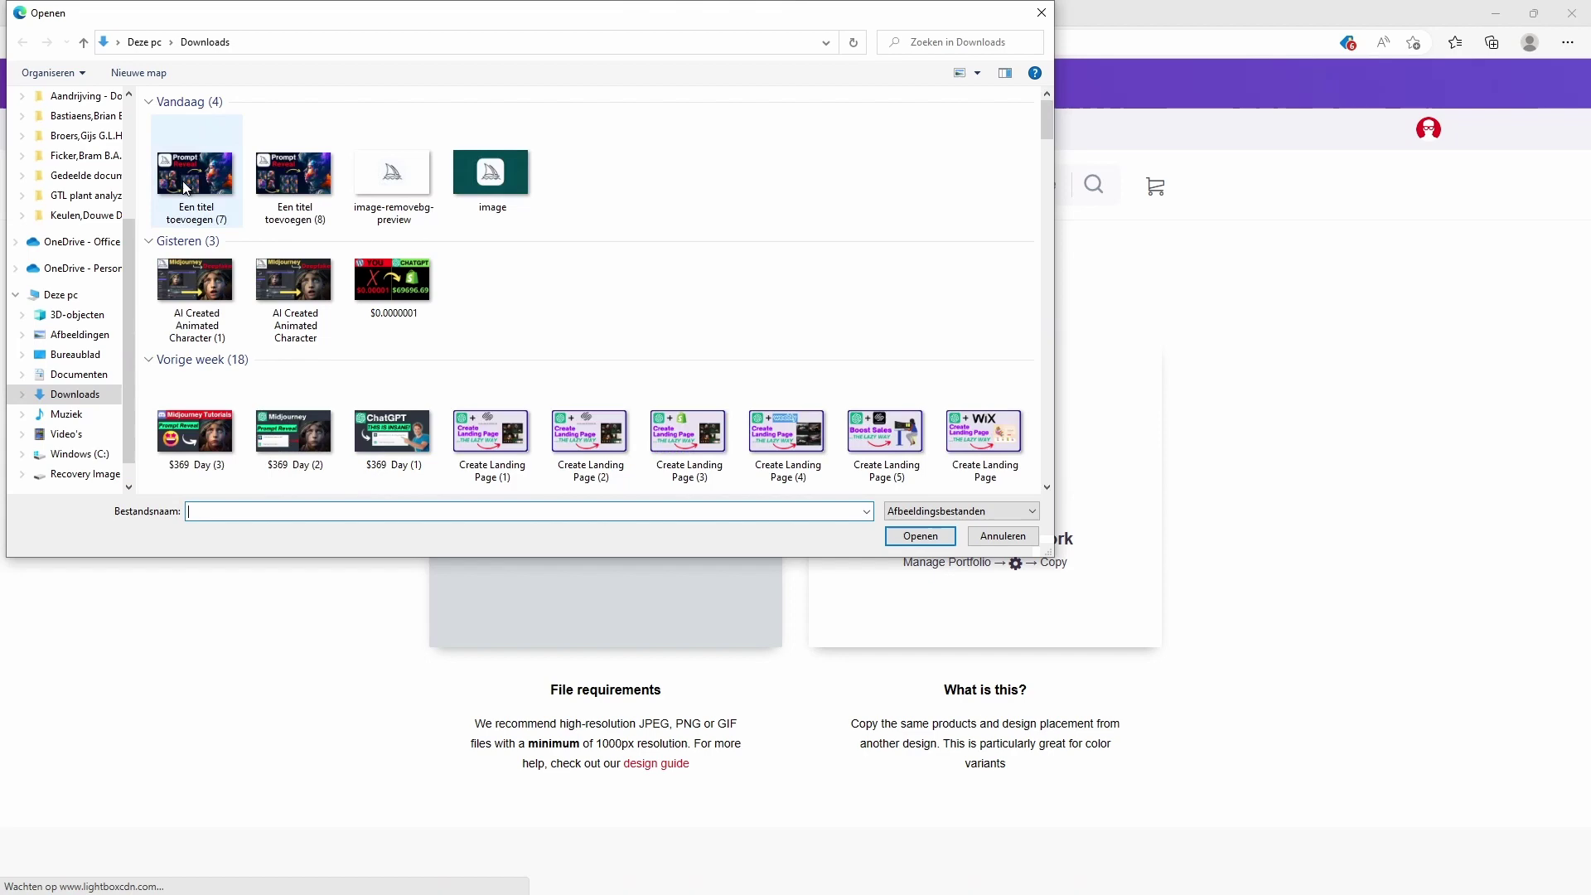
pyautogui.doubleClick(199, 166)
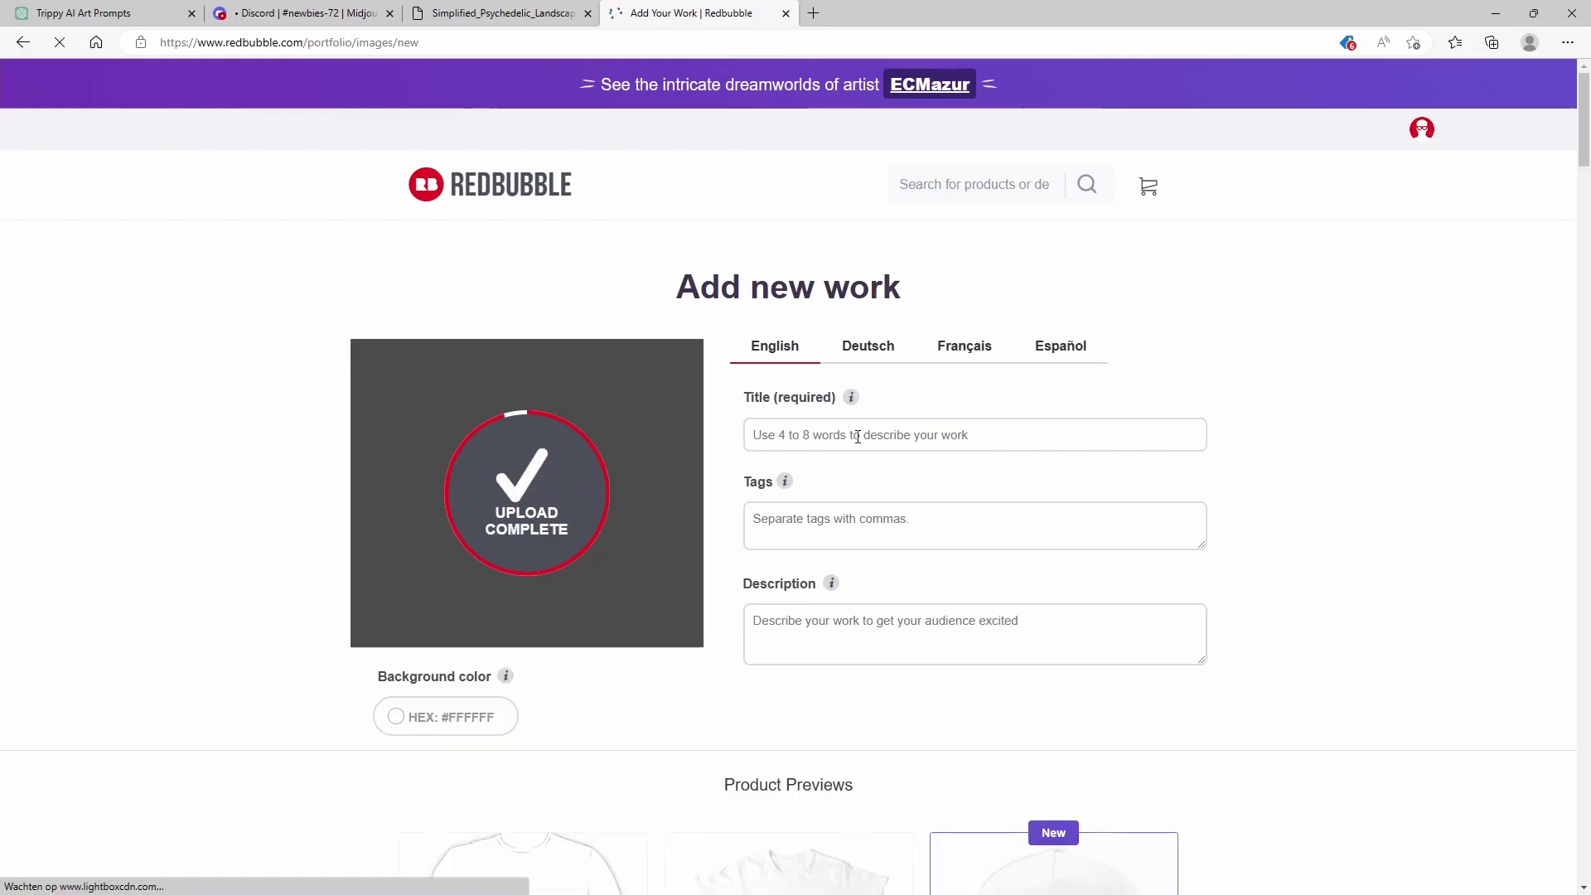
pyautogui.click(1053, 433)
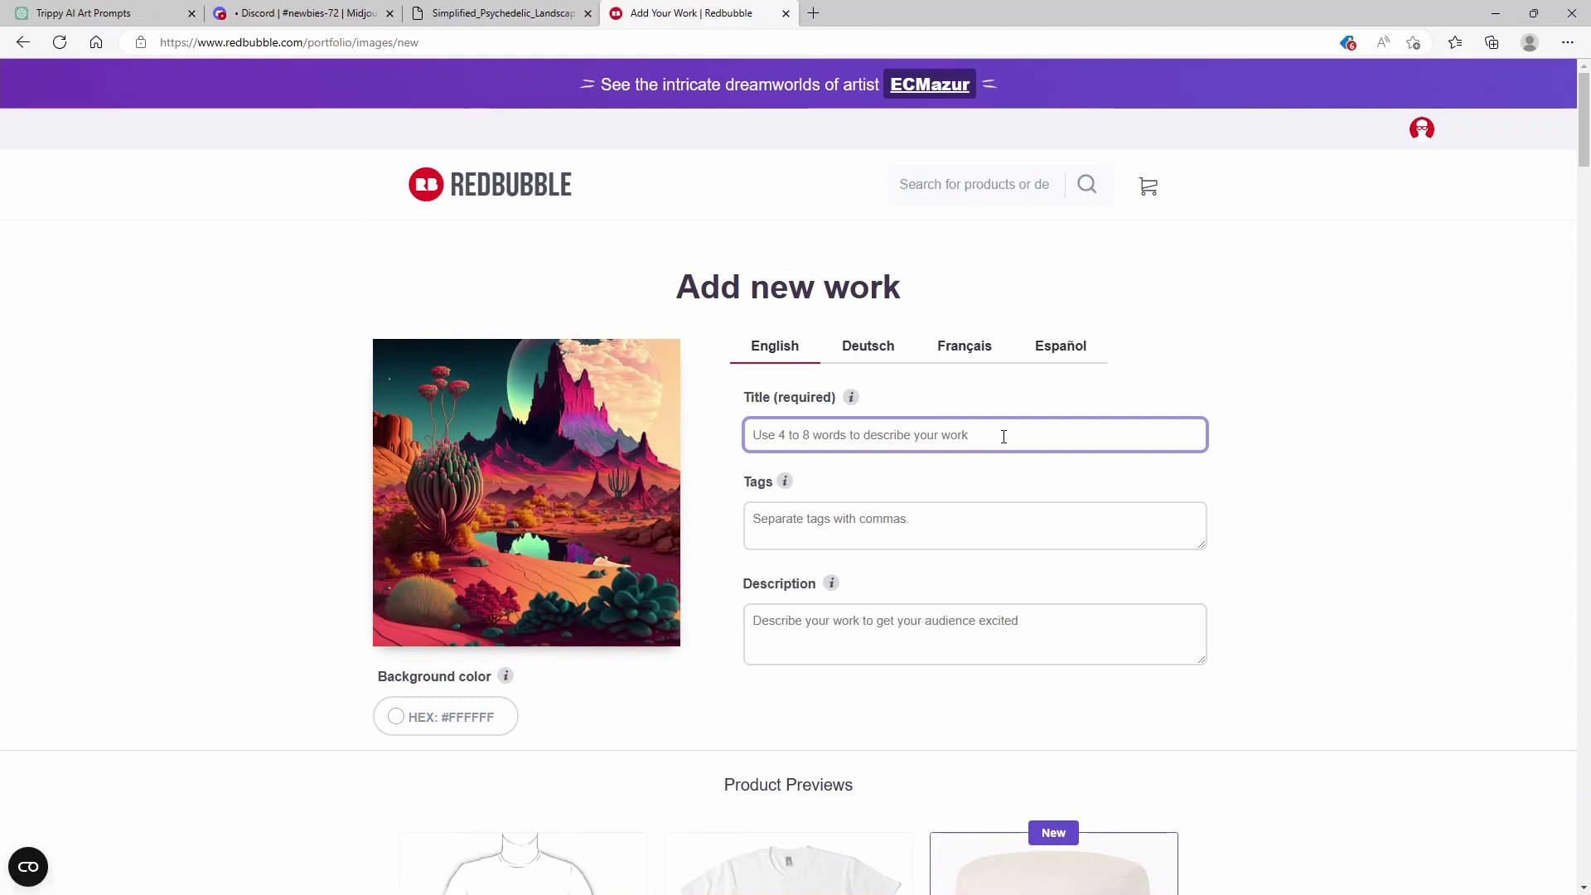
# Title the new work 'Trippy AI Art Landscape'
pyautogui.write('Trippy AI ART')
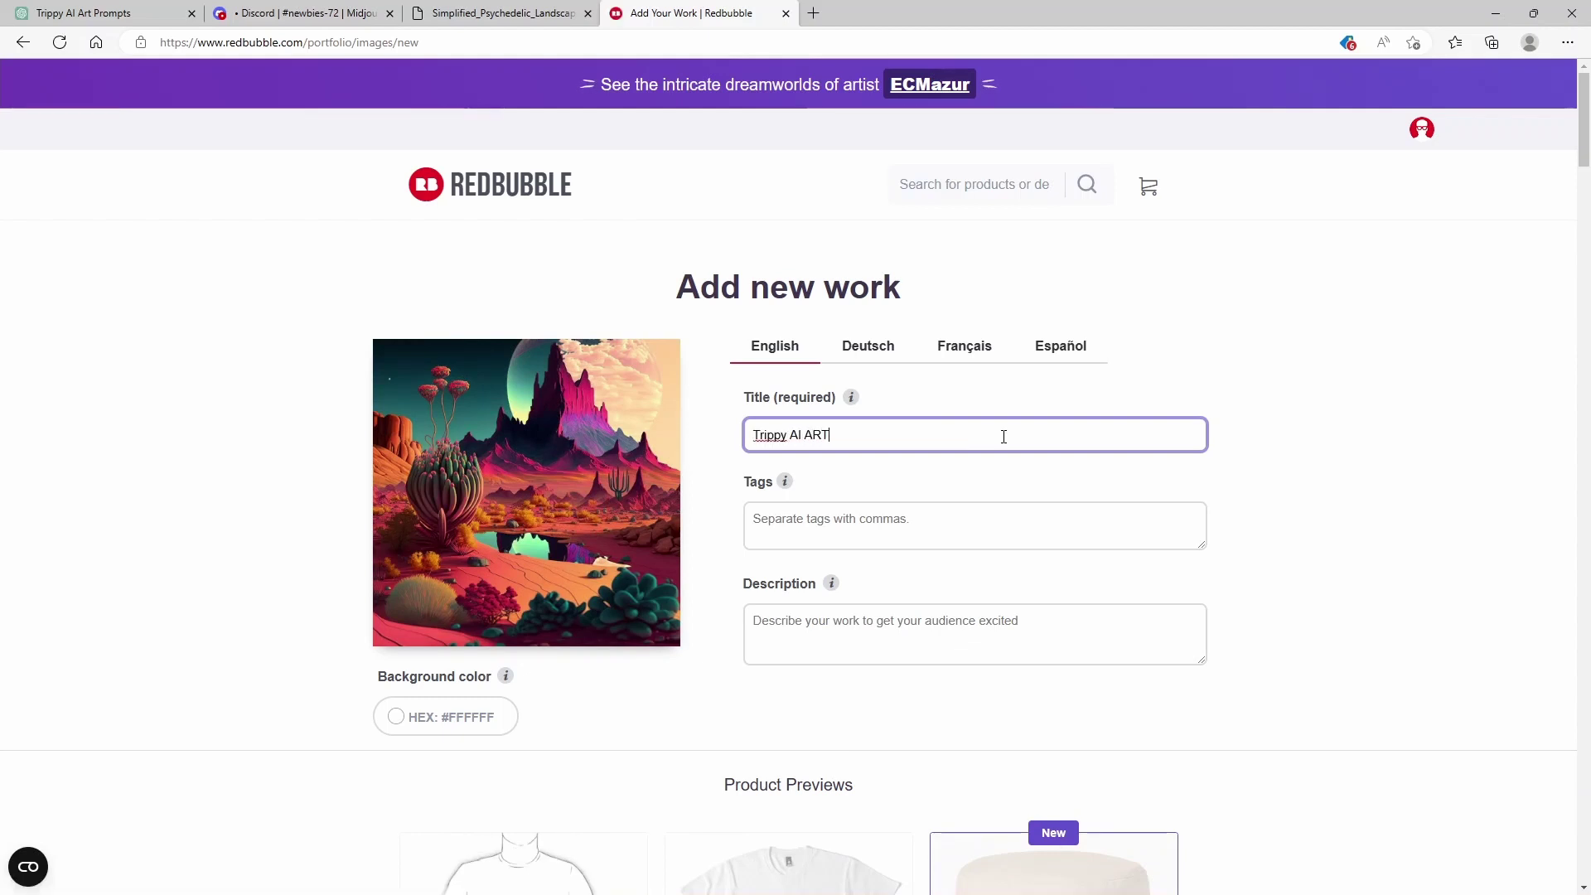
pyautogui.press('BackSpace')
pyautogui.write('rt Landscape')
# Add the tags Trippy, ai, art, landscape, psychedelic, then begin the description
pyautogui.click(876, 527)
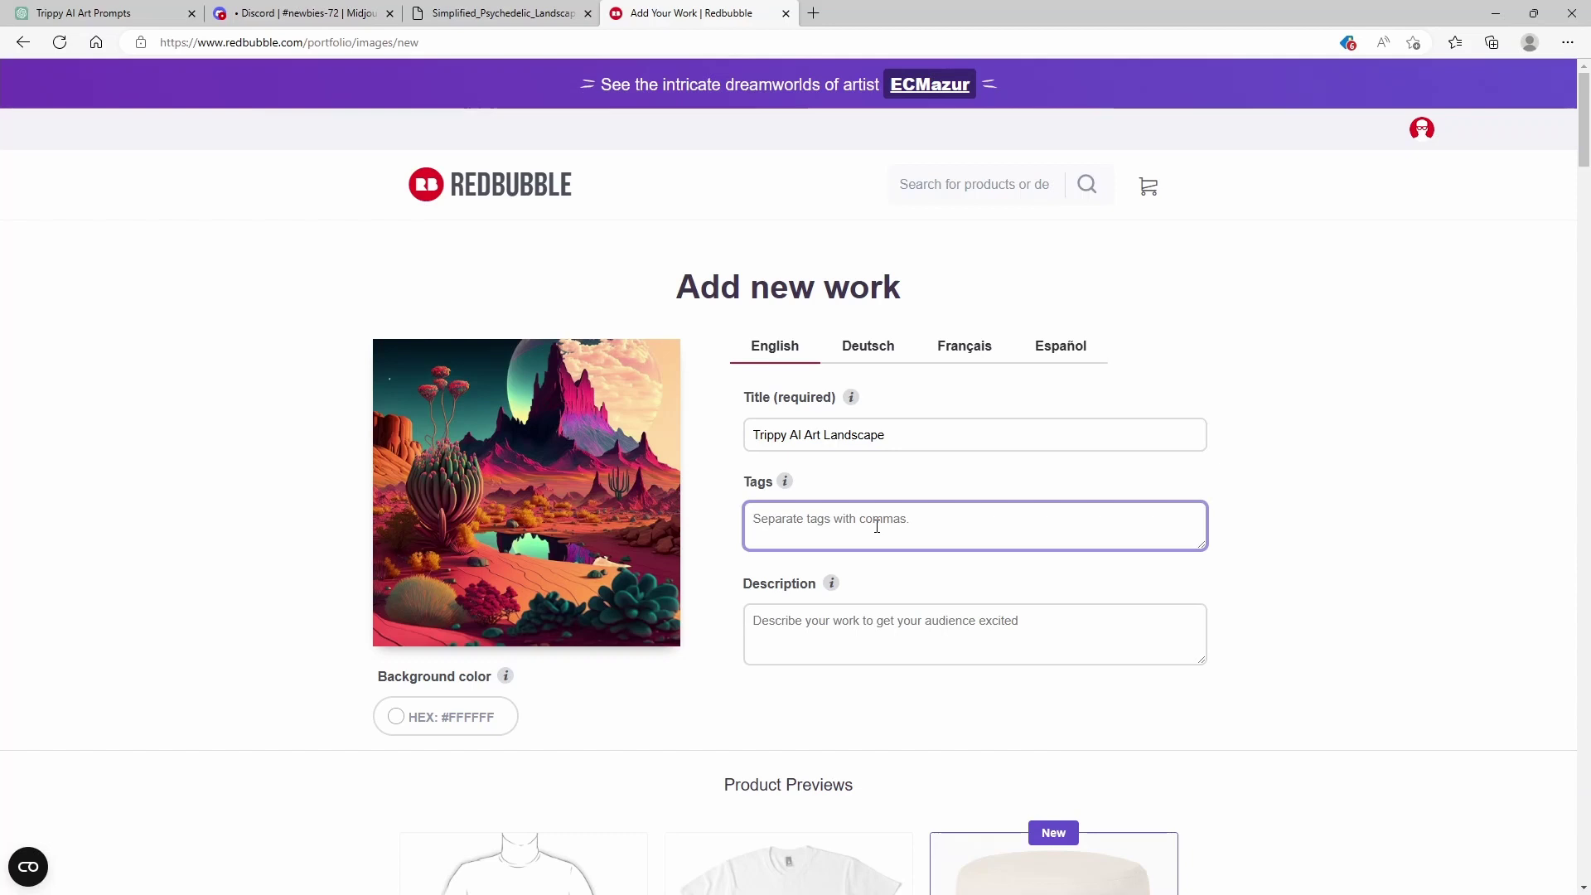
pyautogui.write('Trippy, ai, art, landscape, psychedelic')
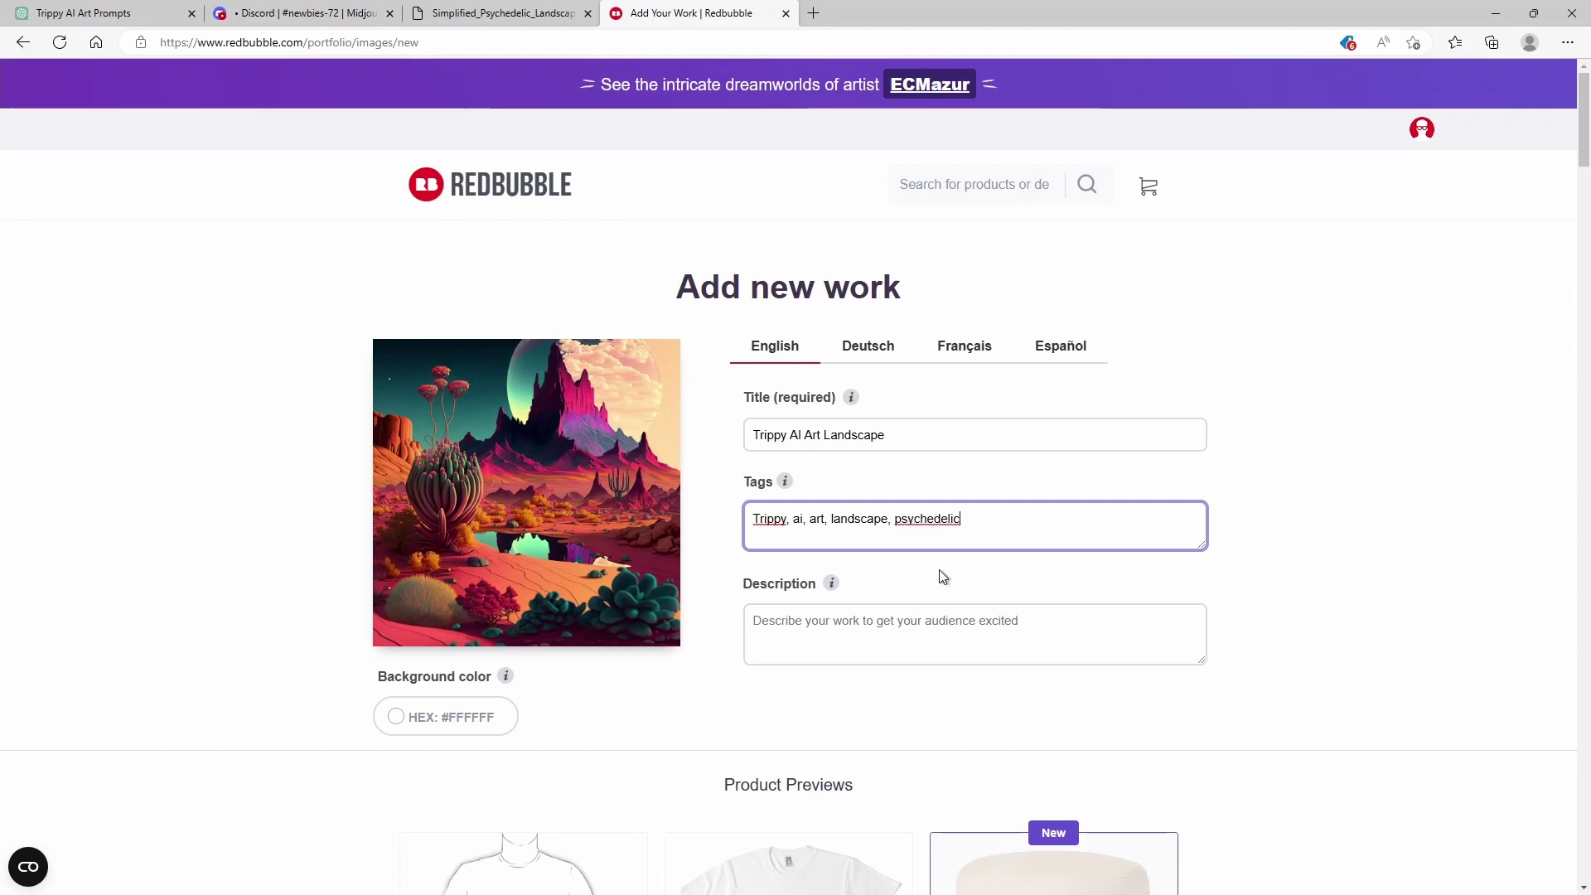
pyautogui.click(898, 623)
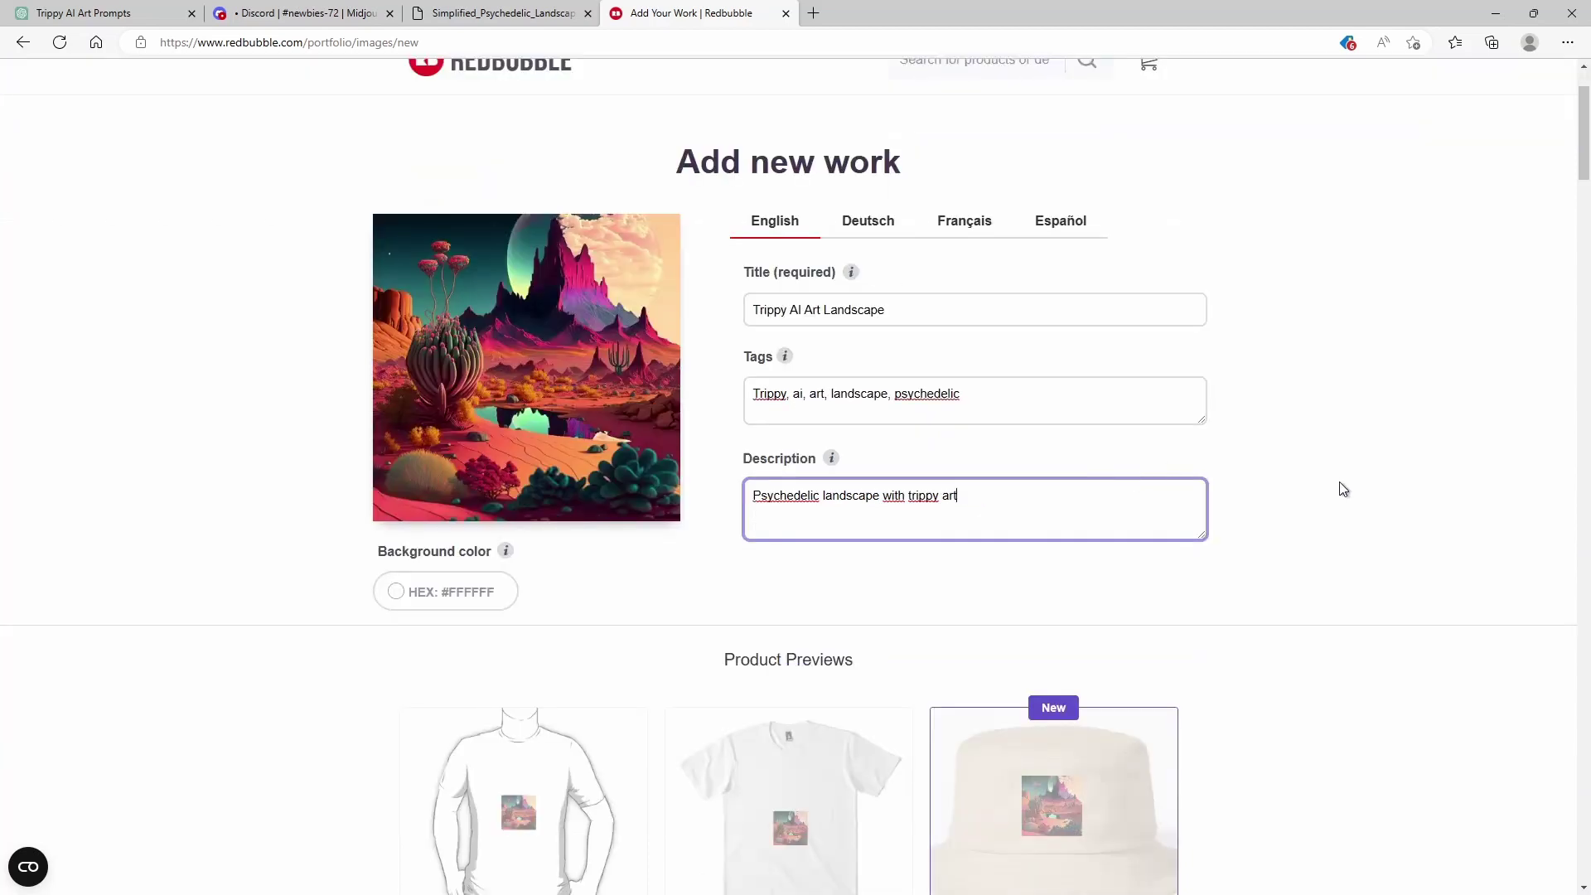
pyautogui.click(1339, 489)
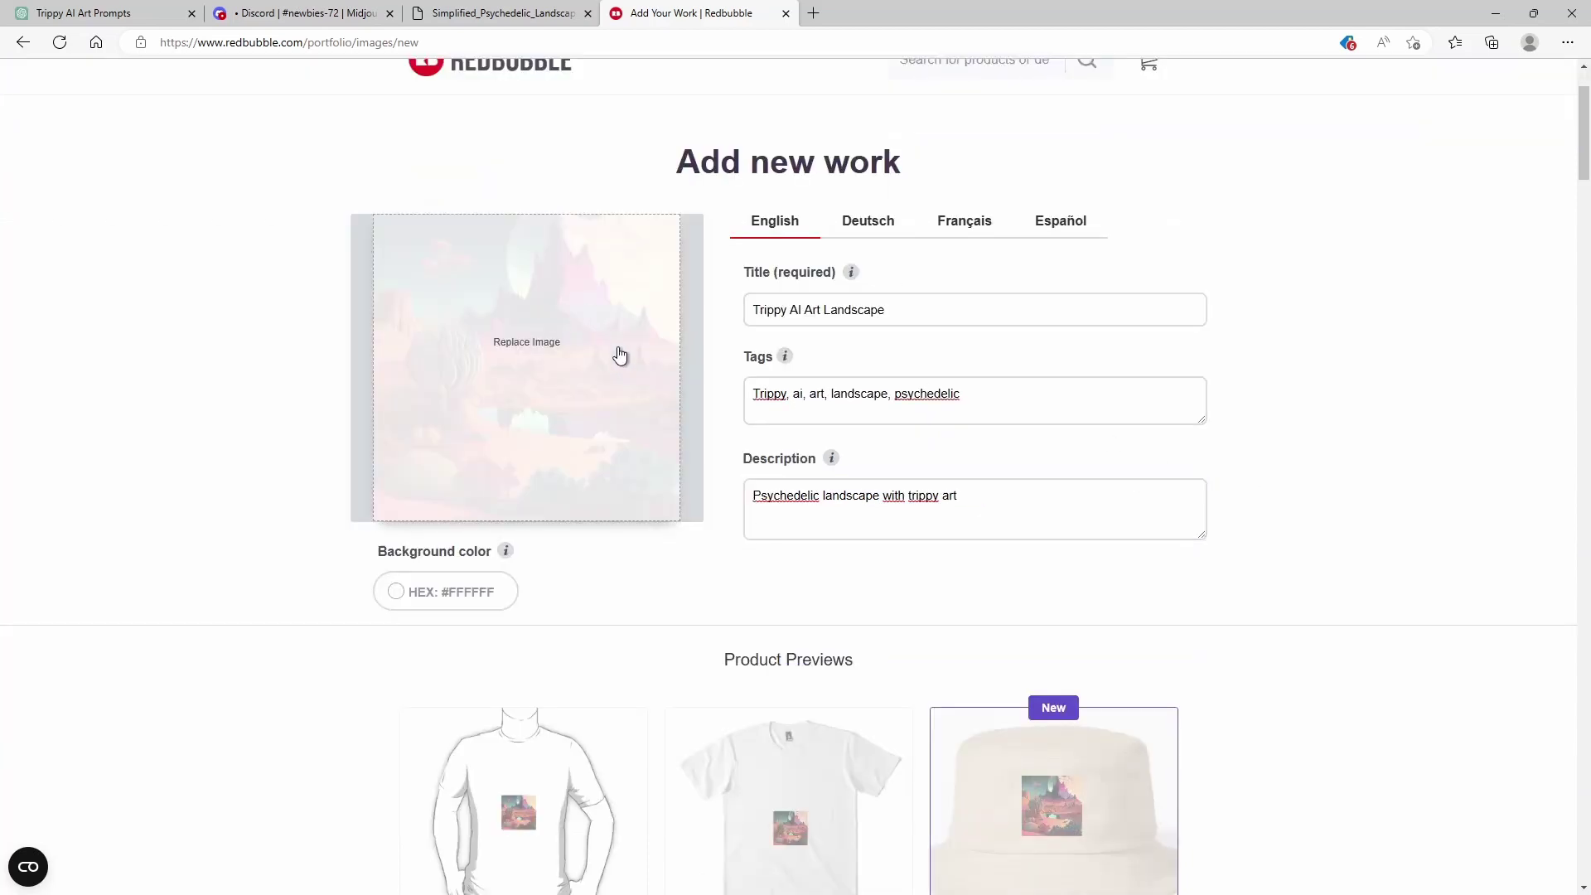
pyautogui.moveTo(511, 334)
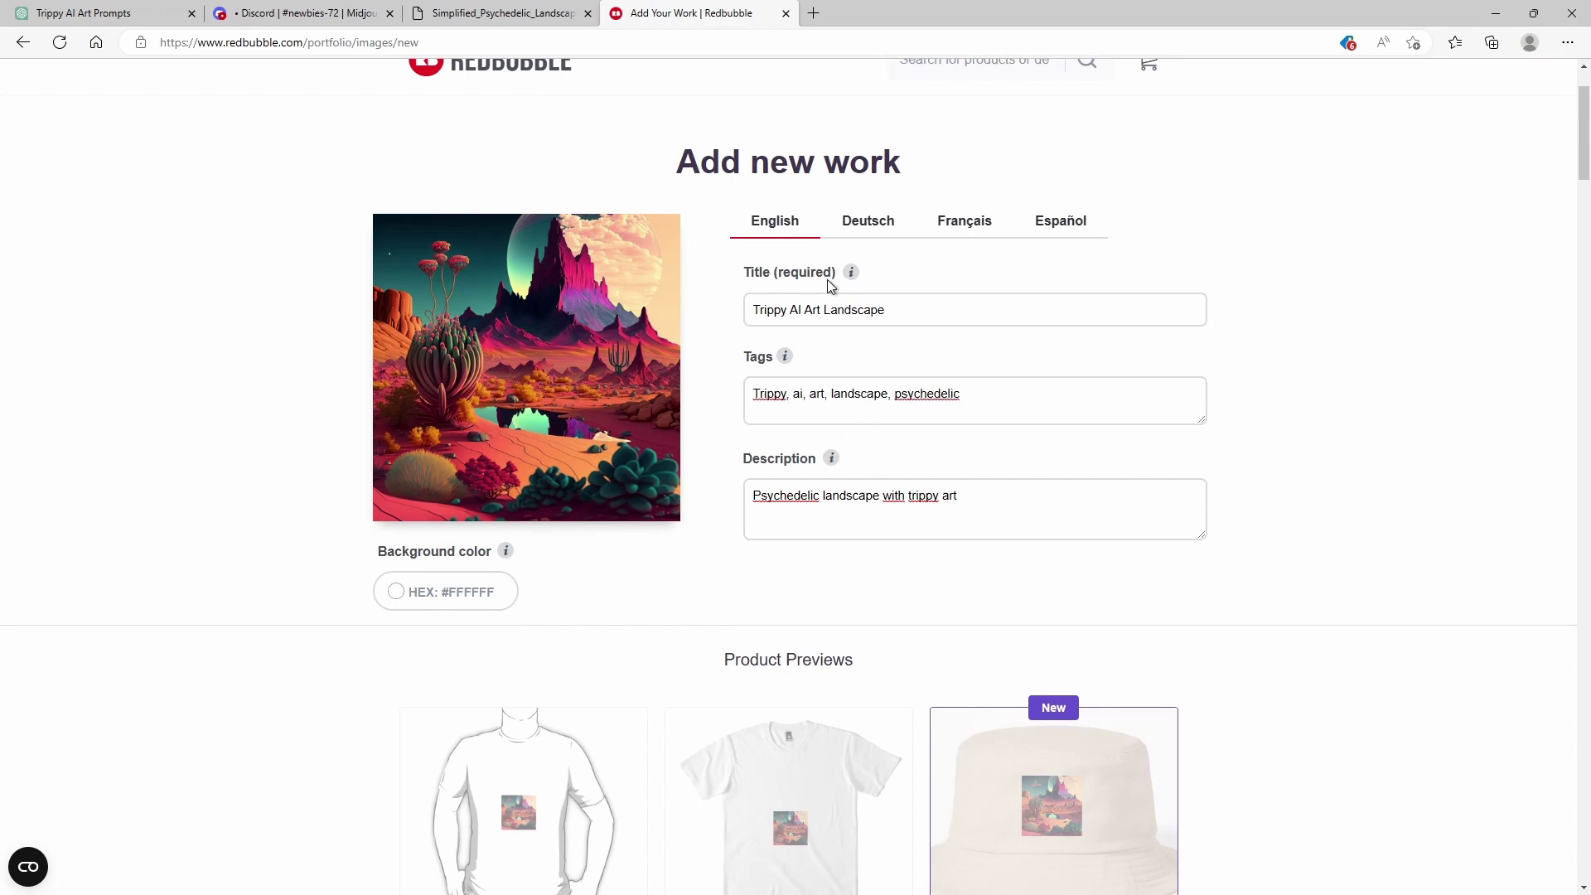
pyautogui.scroll(-9, 977, 569)
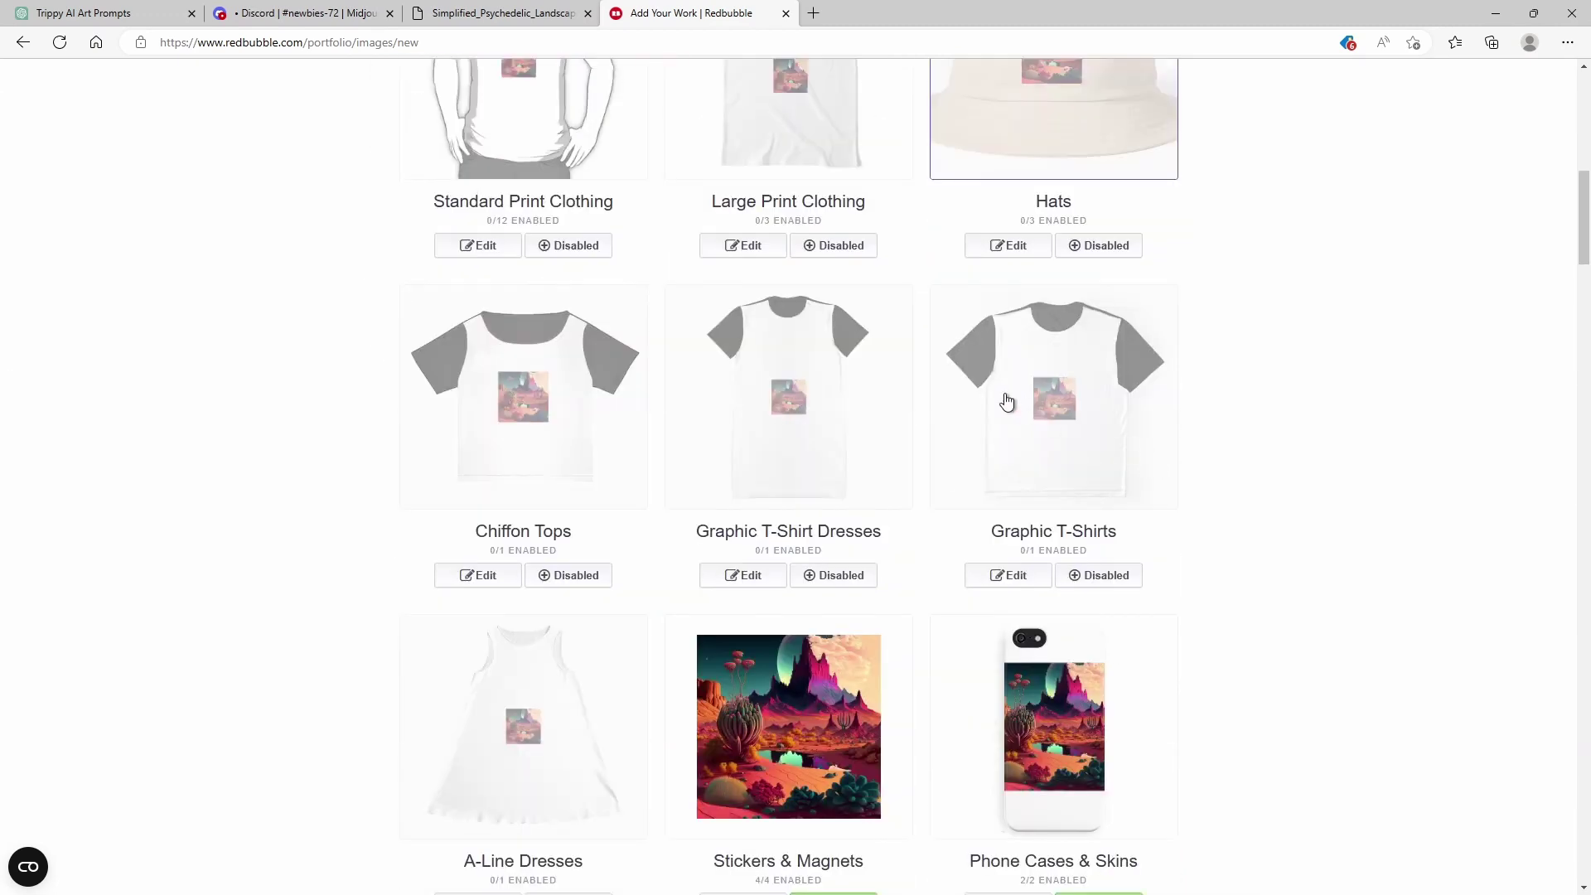
pyautogui.scroll(-2, 1007, 402)
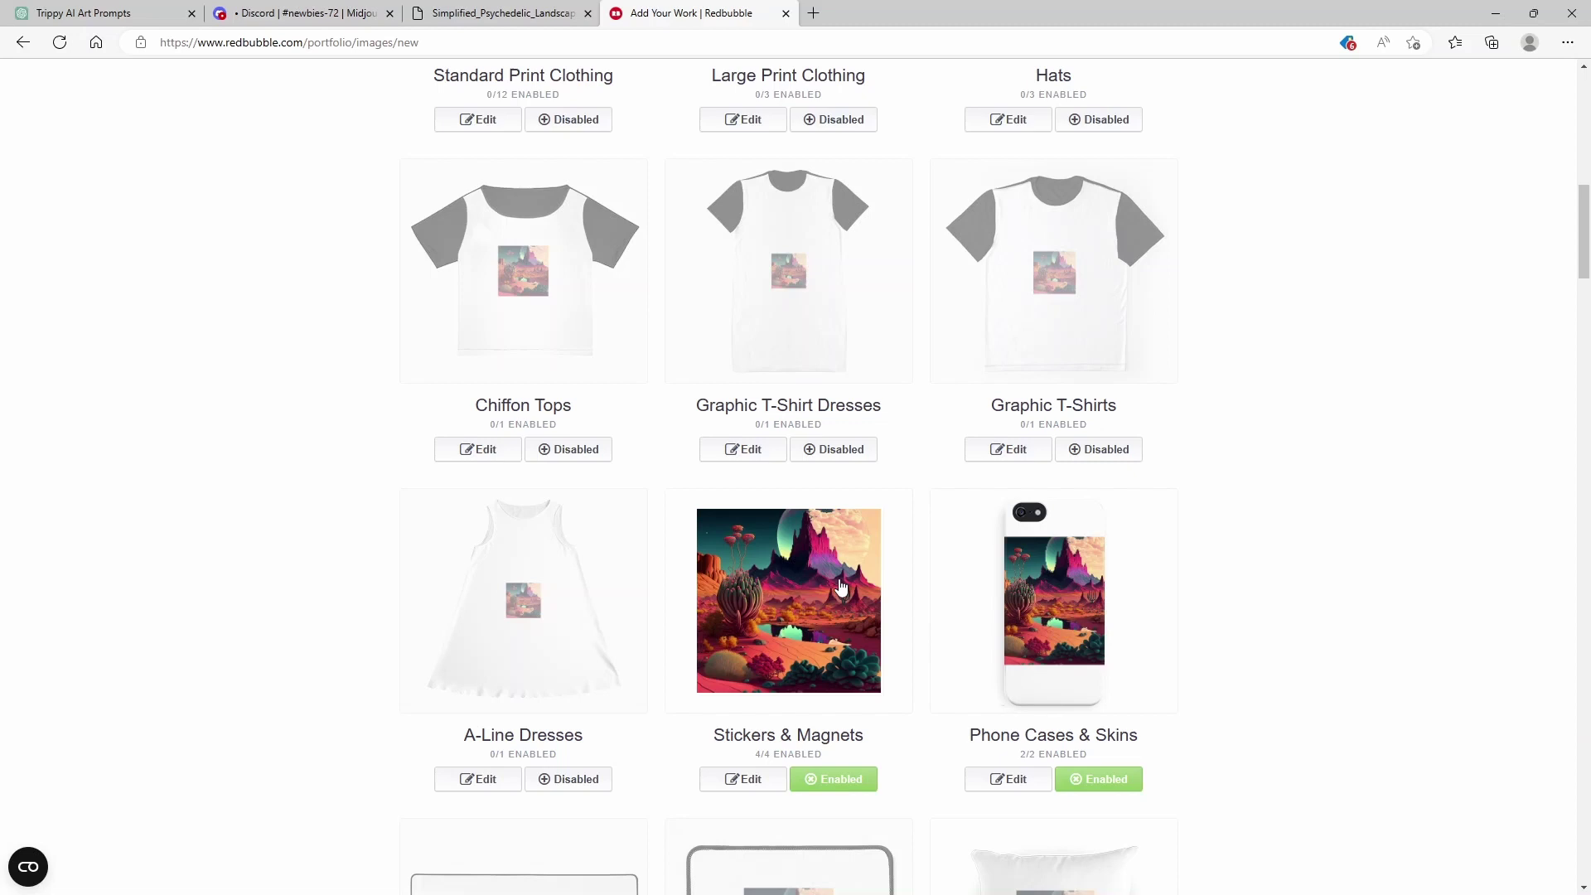
pyautogui.scroll(3, 550, 284)
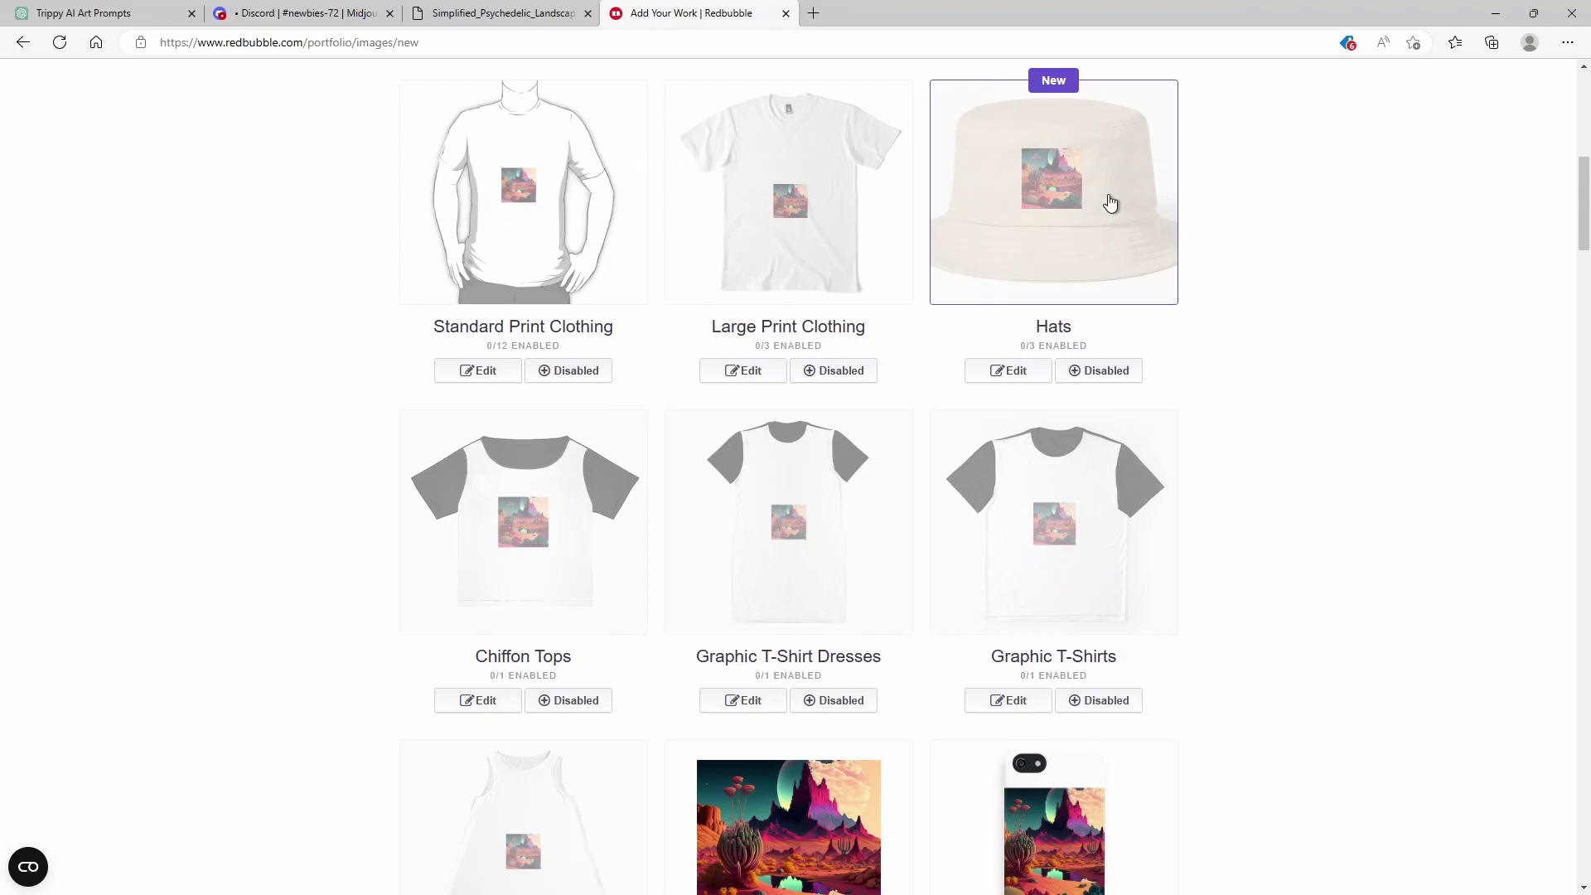
pyautogui.scroll(-4, 1024, 365)
pyautogui.scroll(-3, 1022, 369)
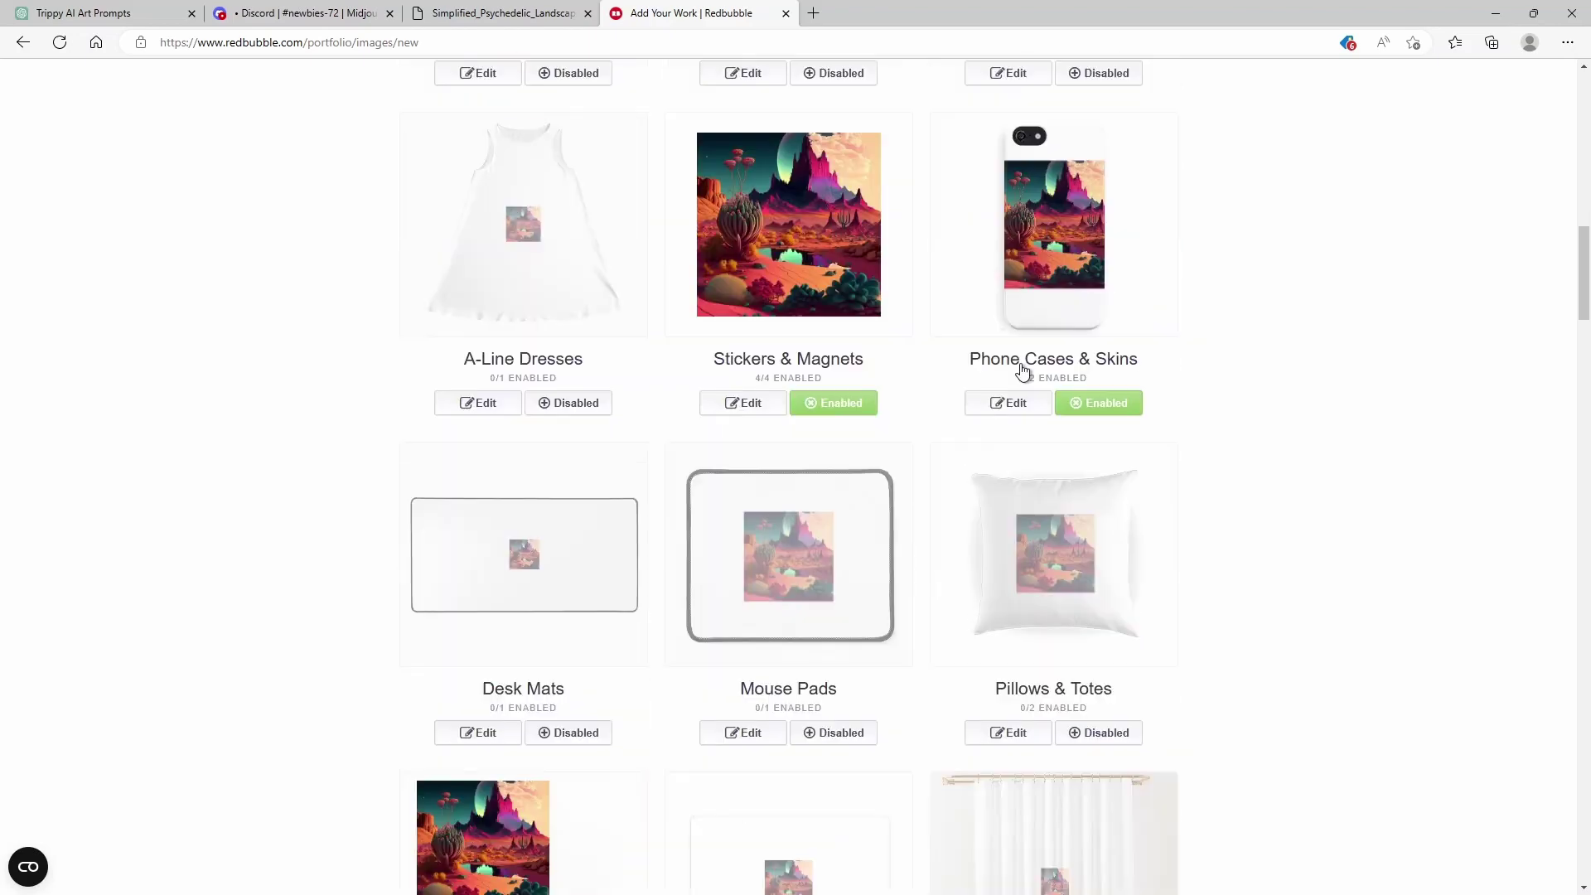
pyautogui.scroll(3, 1022, 365)
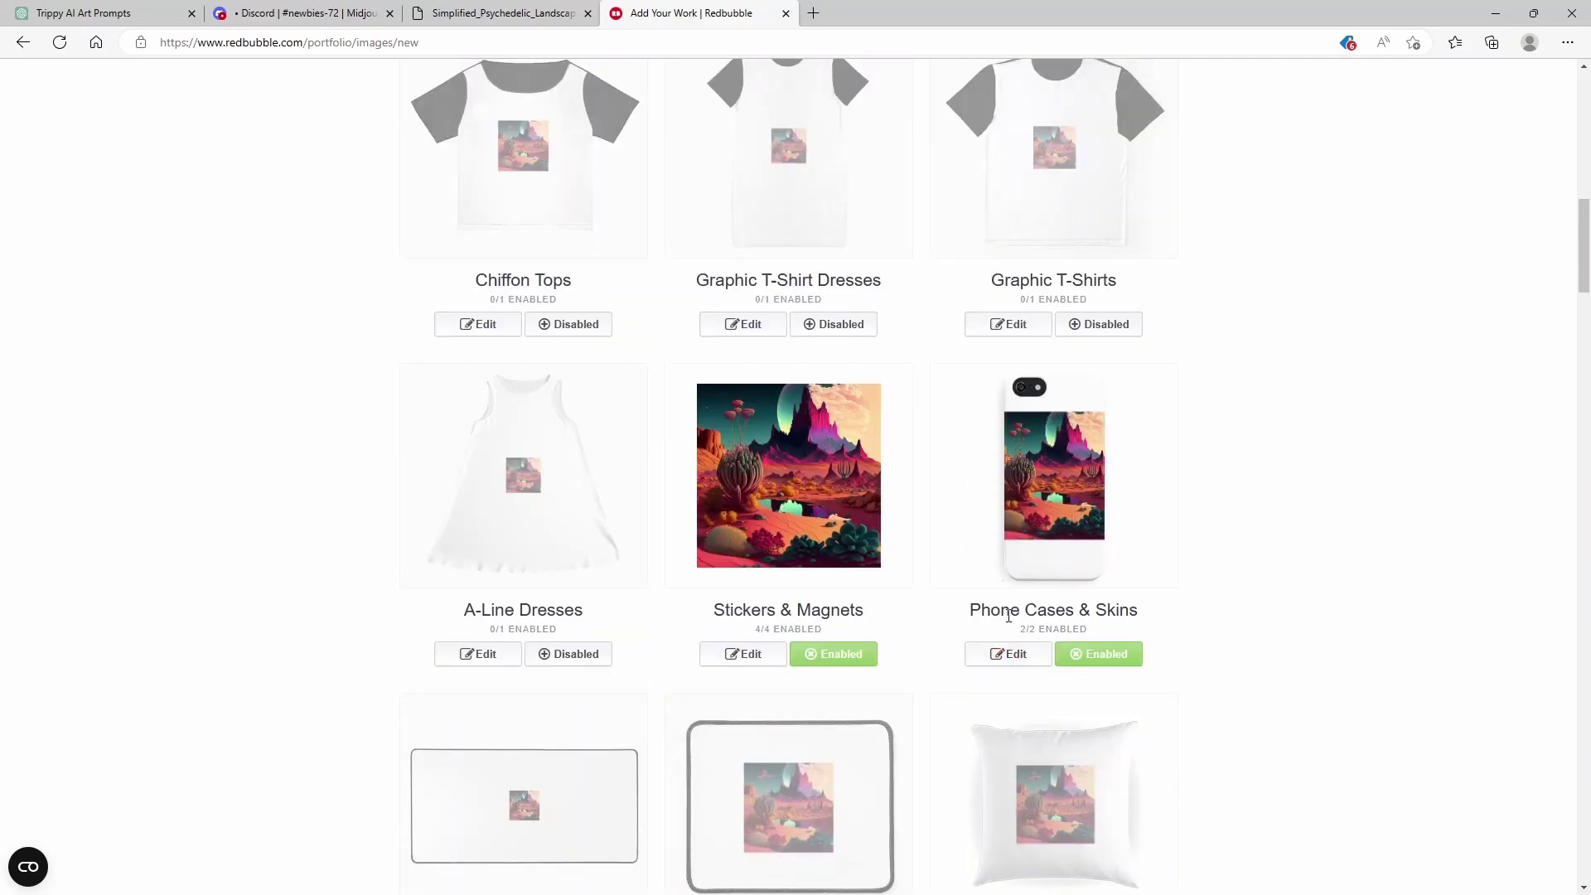
# Give Phone Cases & Skins a Regular grid pattern at 100% scale, centered, and apply the changes
pyautogui.click(1015, 654)
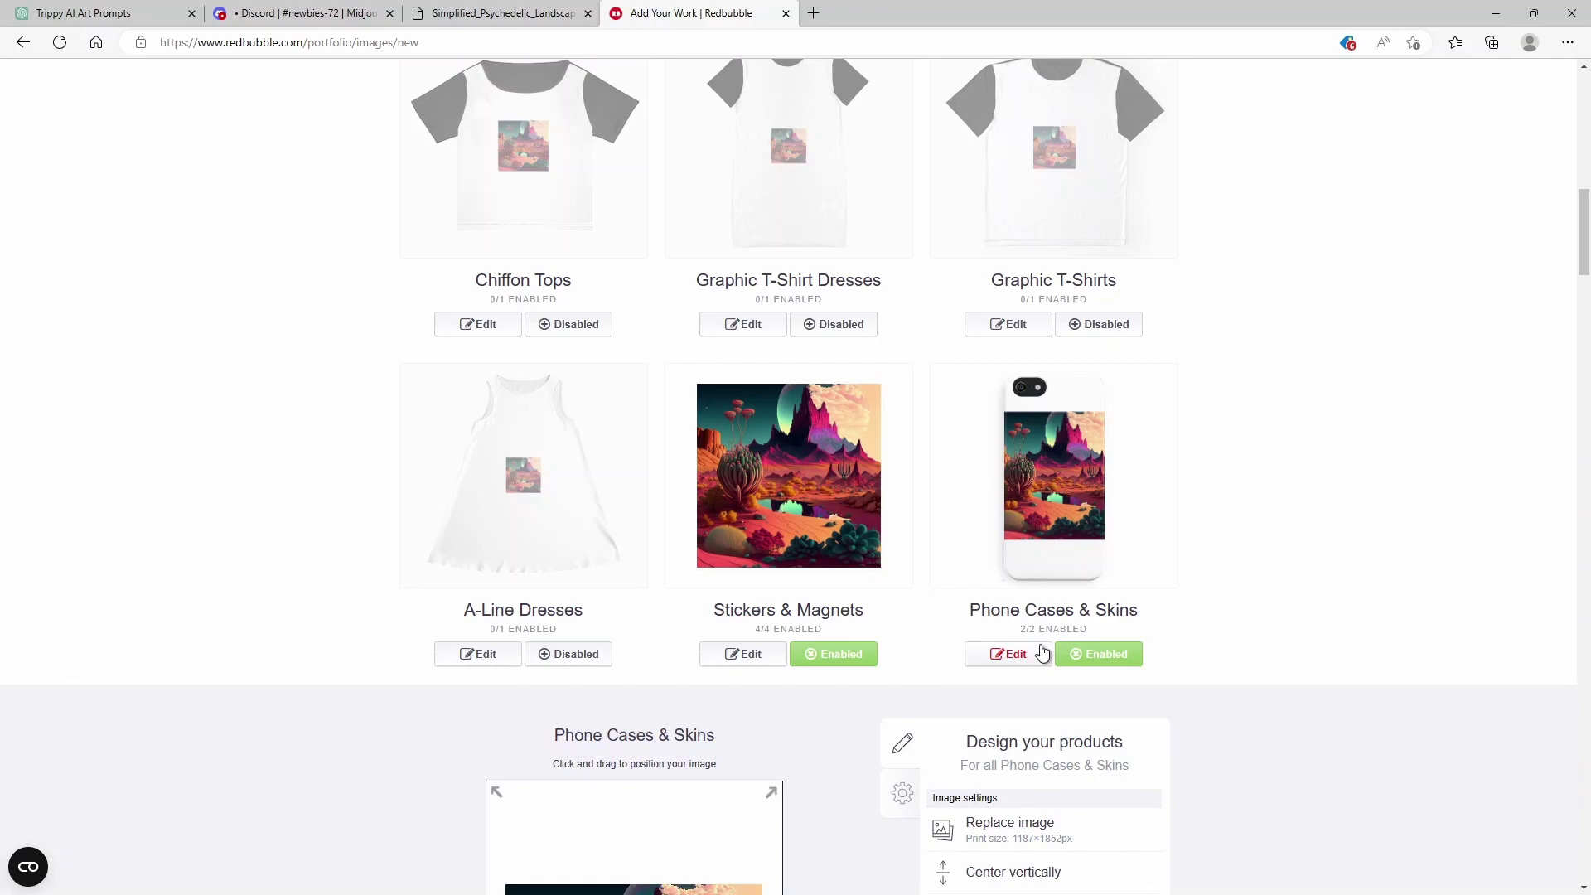
pyautogui.scroll(-6, 997, 595)
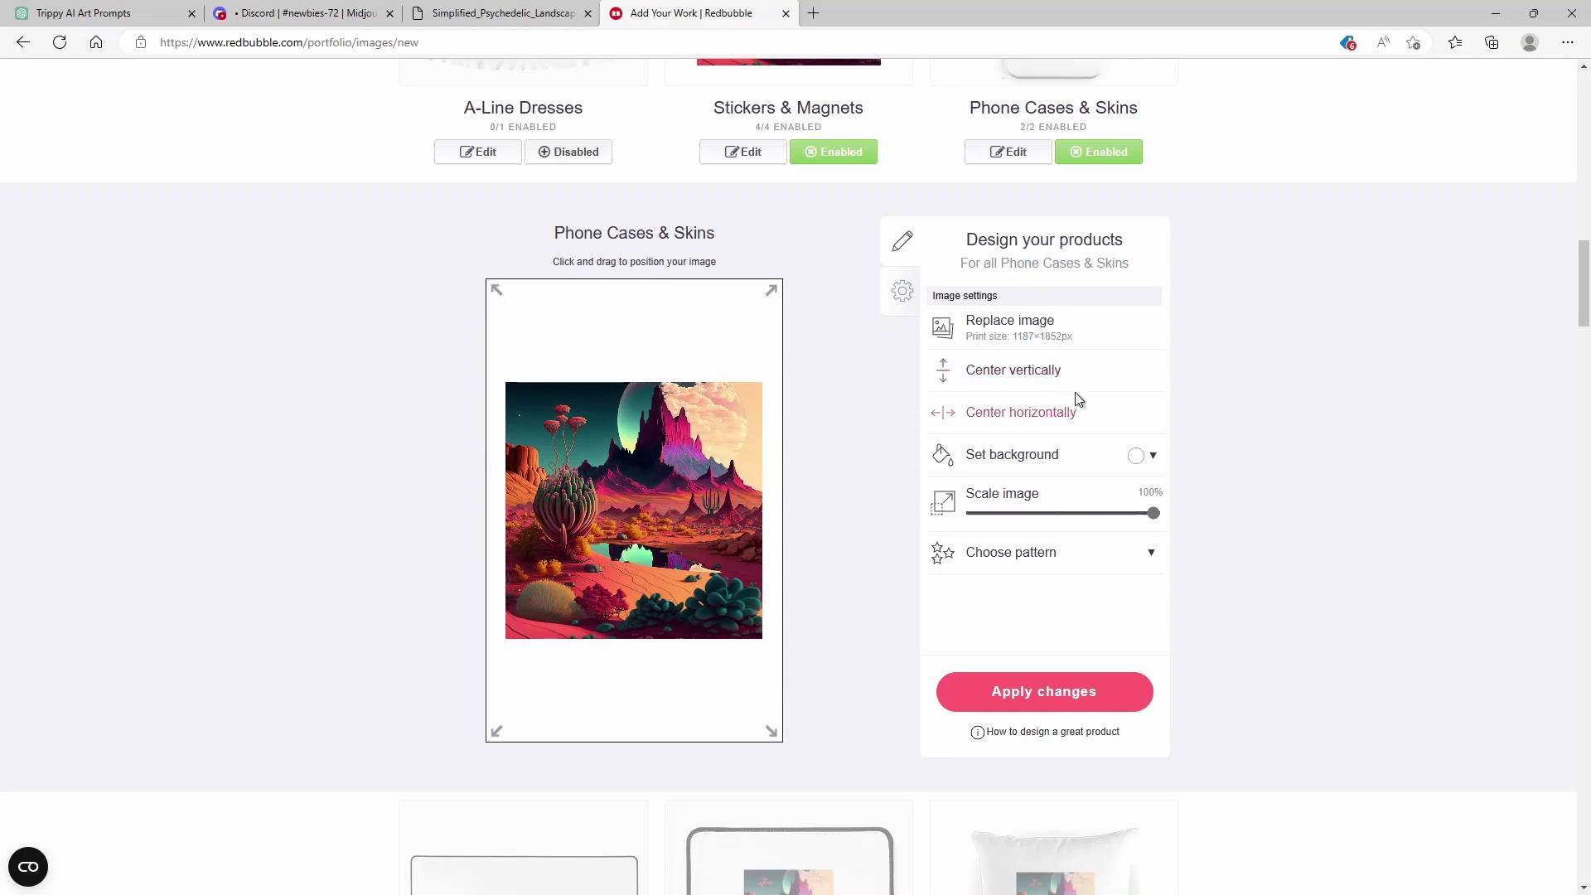
pyautogui.click(1137, 554)
pyautogui.click(1114, 585)
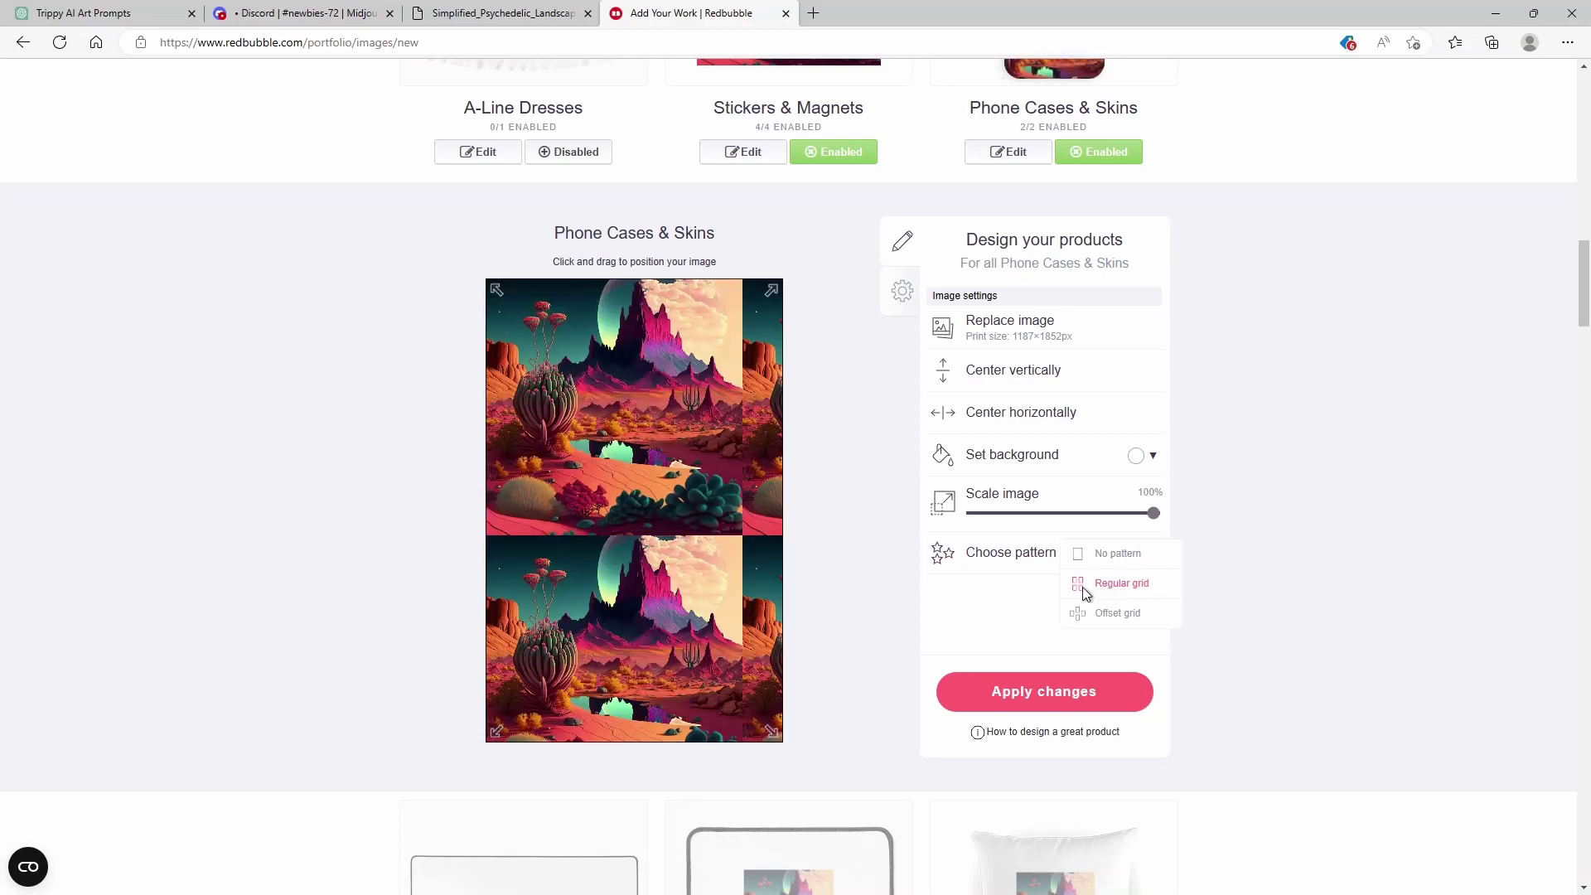
pyautogui.click(1119, 615)
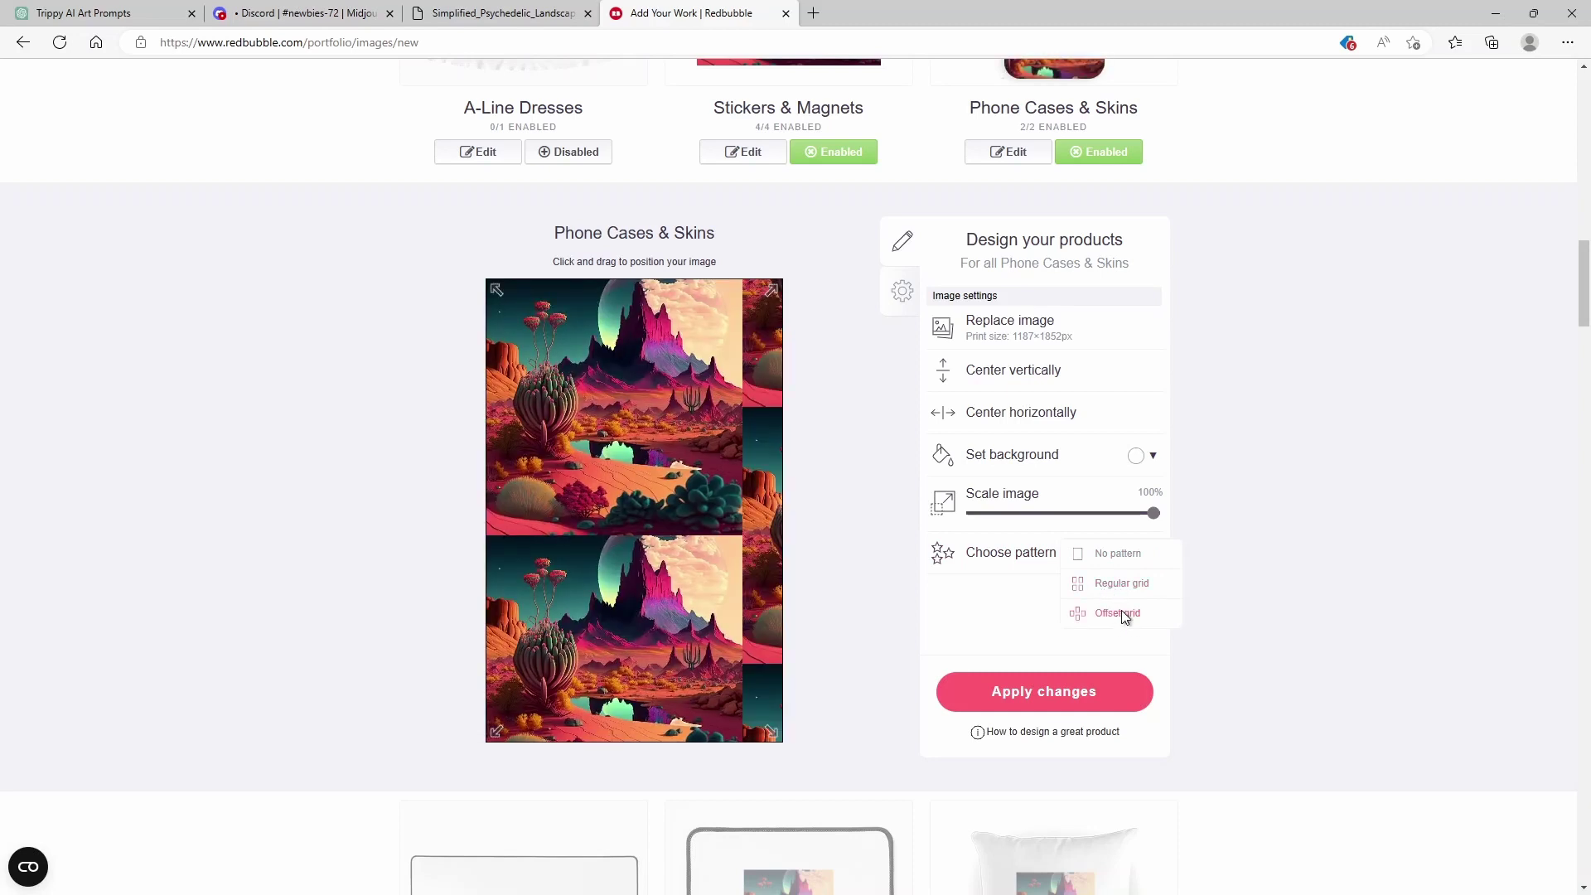
pyautogui.click(1117, 583)
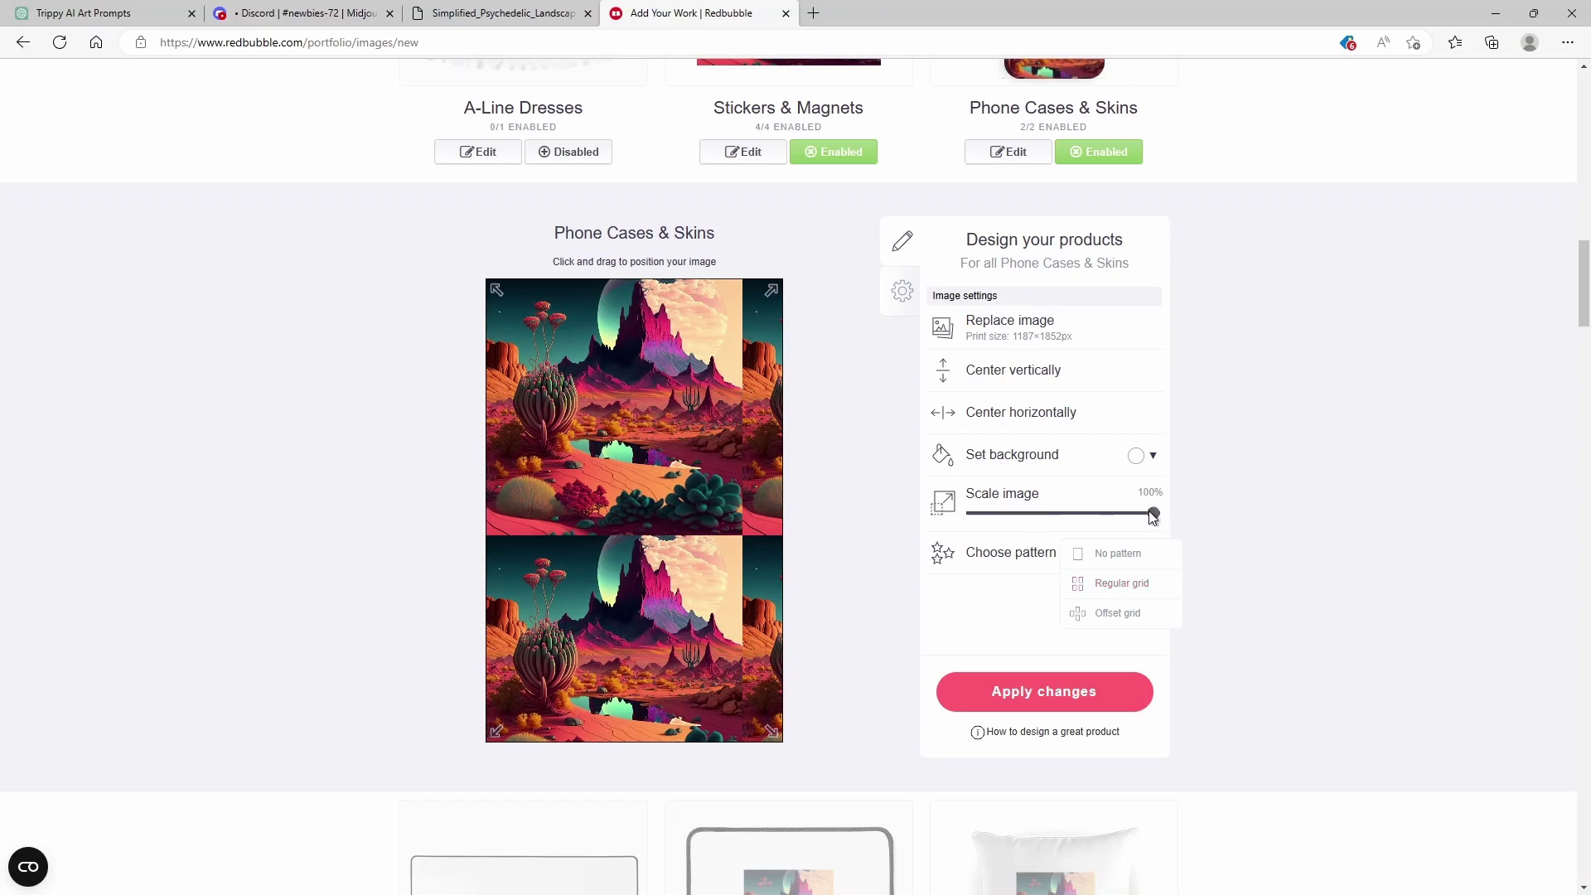
pyautogui.moveTo(1152, 513)
pyautogui.mouseDown()
pyautogui.moveTo(1069, 515)
pyautogui.moveTo(1165, 510)
pyautogui.mouseUp()
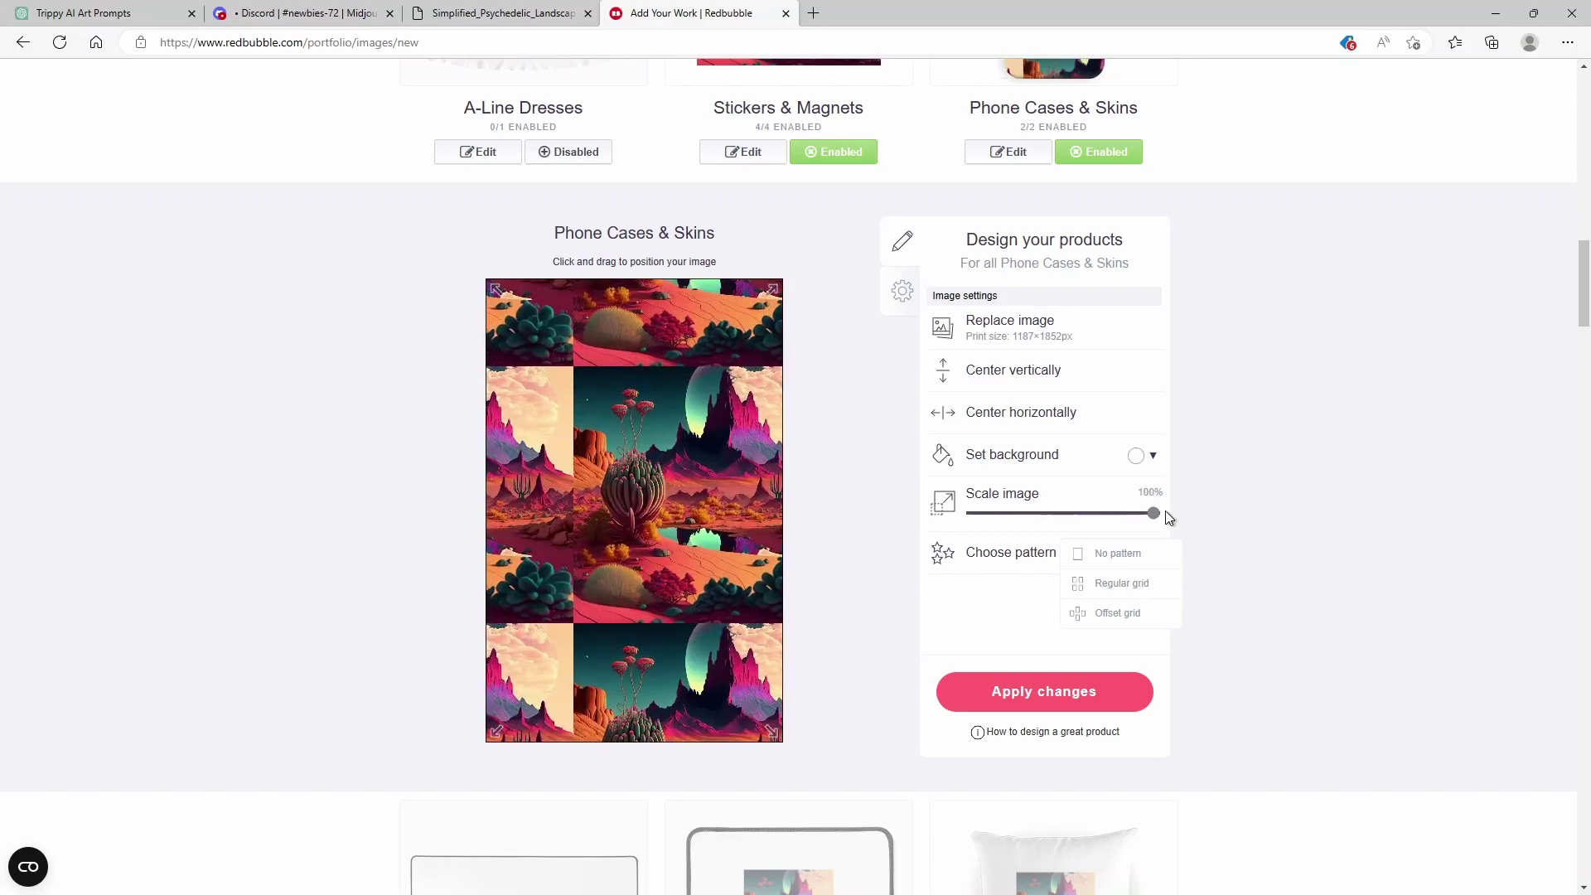
pyautogui.click(1150, 555)
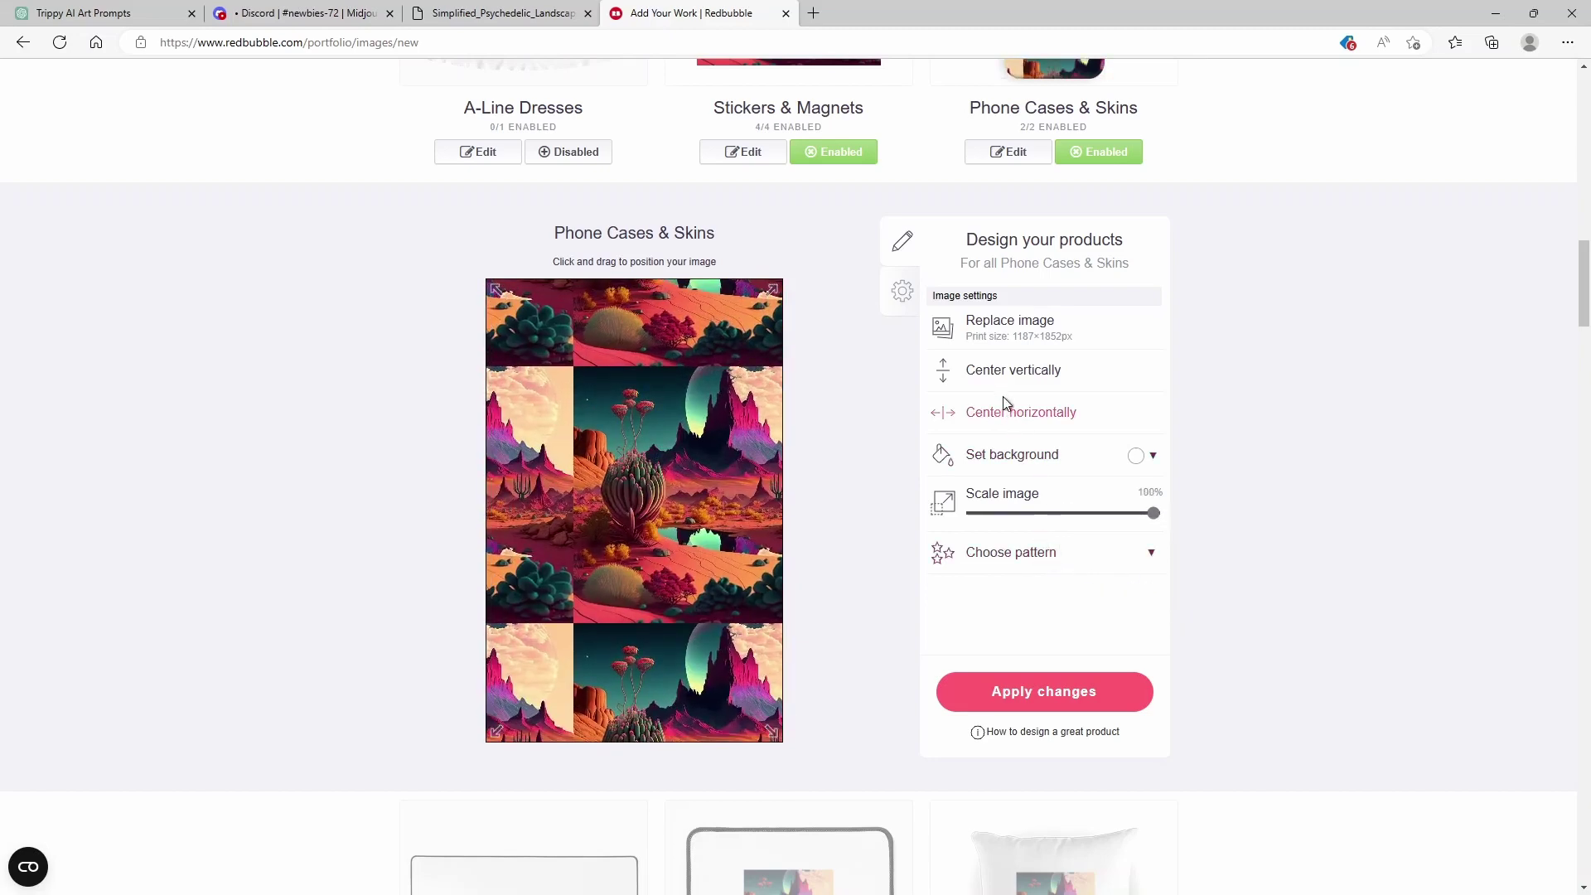
pyautogui.click(1001, 375)
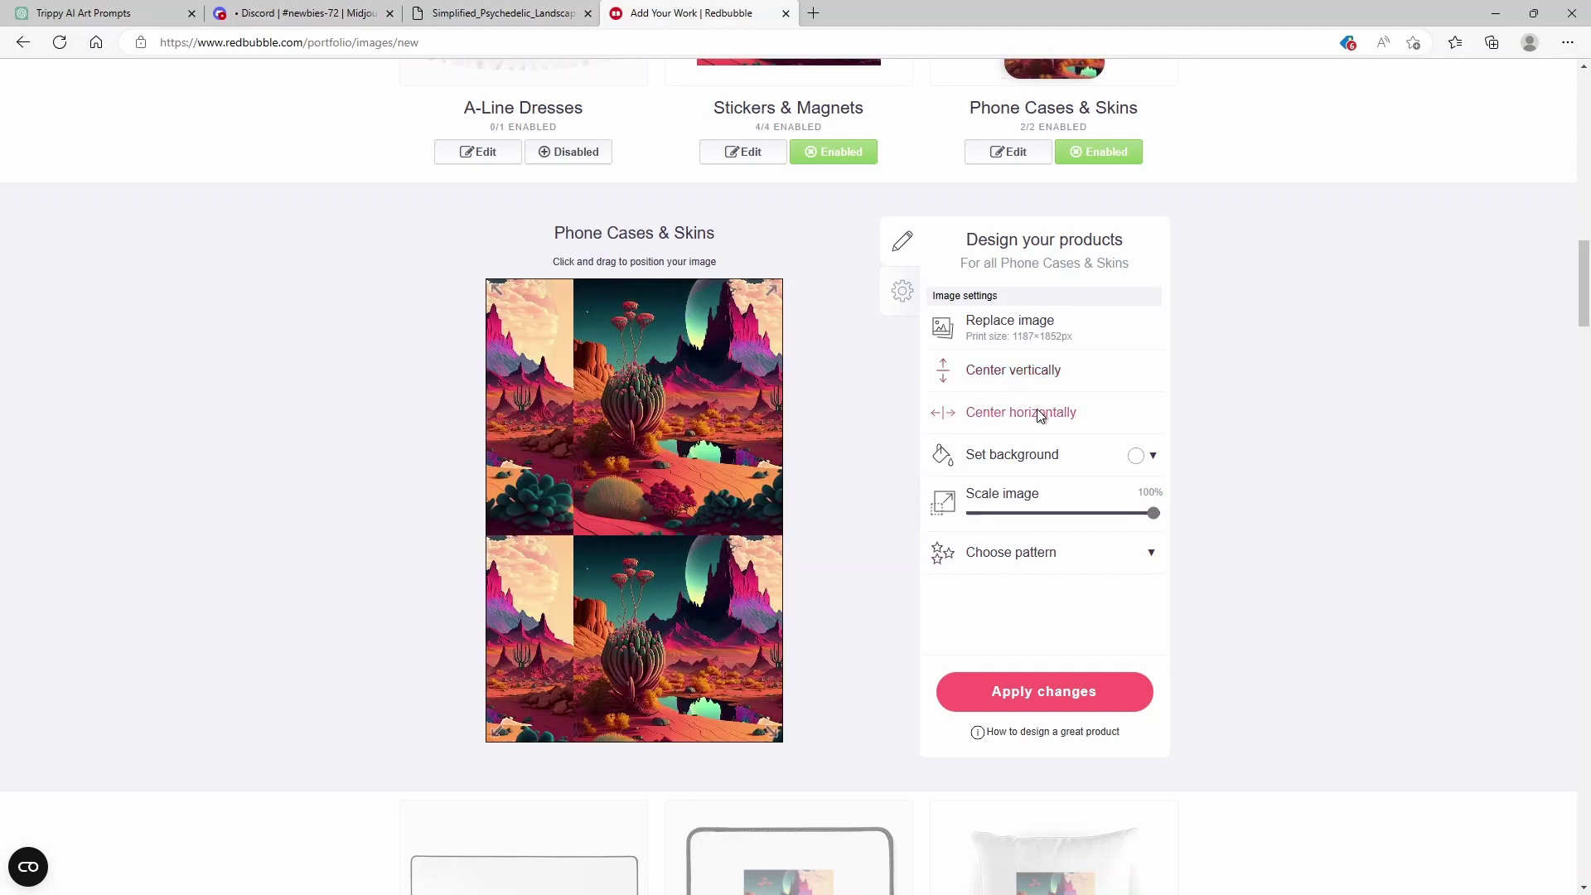
pyautogui.click(1036, 409)
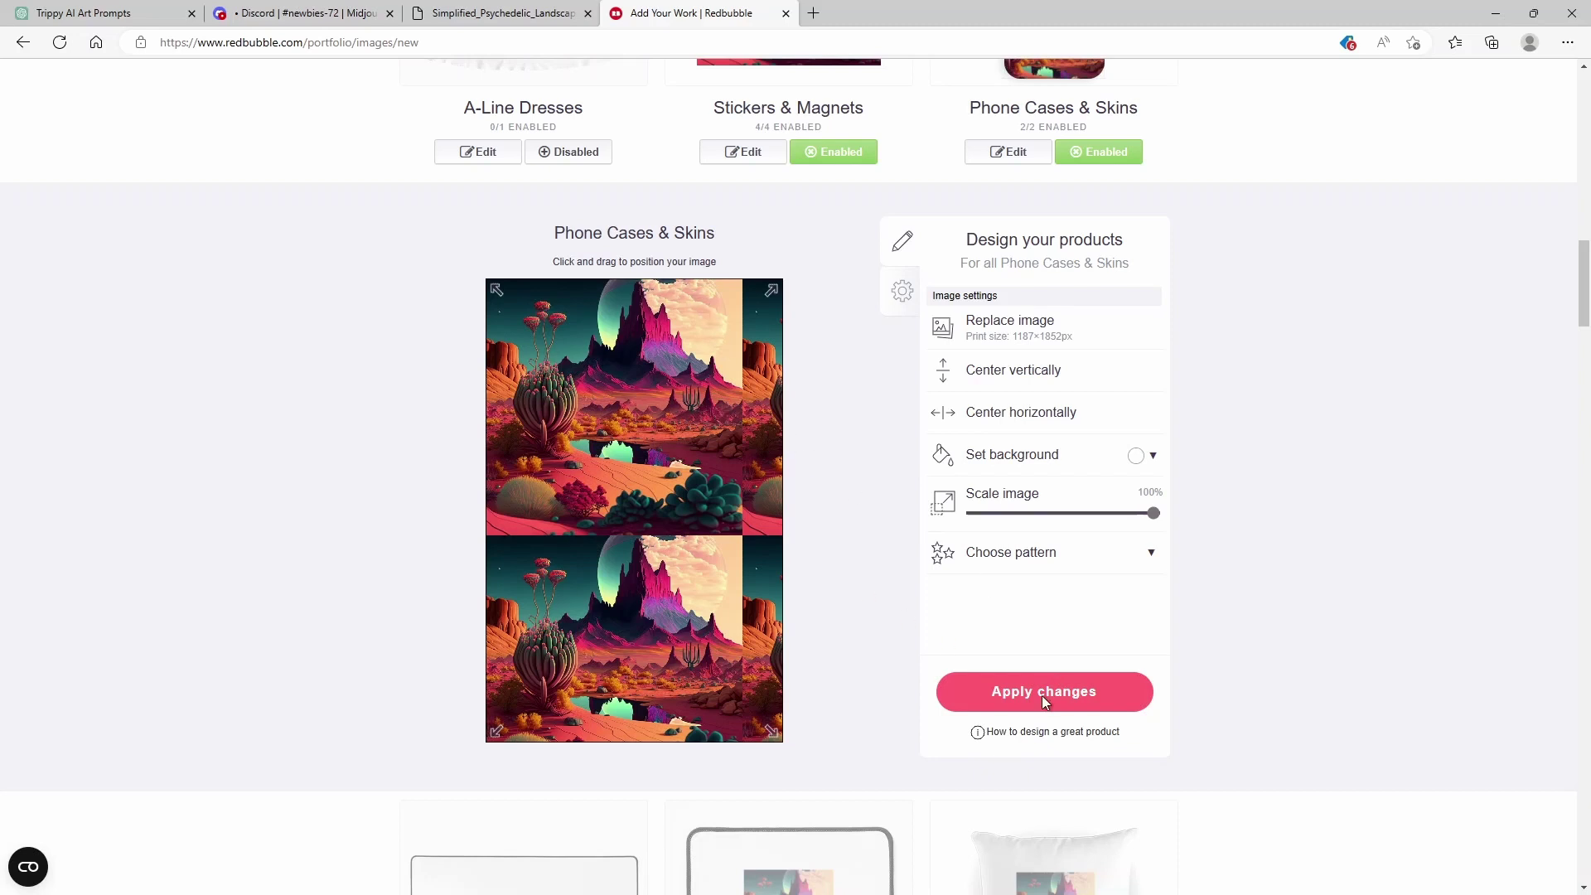
pyautogui.click(1038, 696)
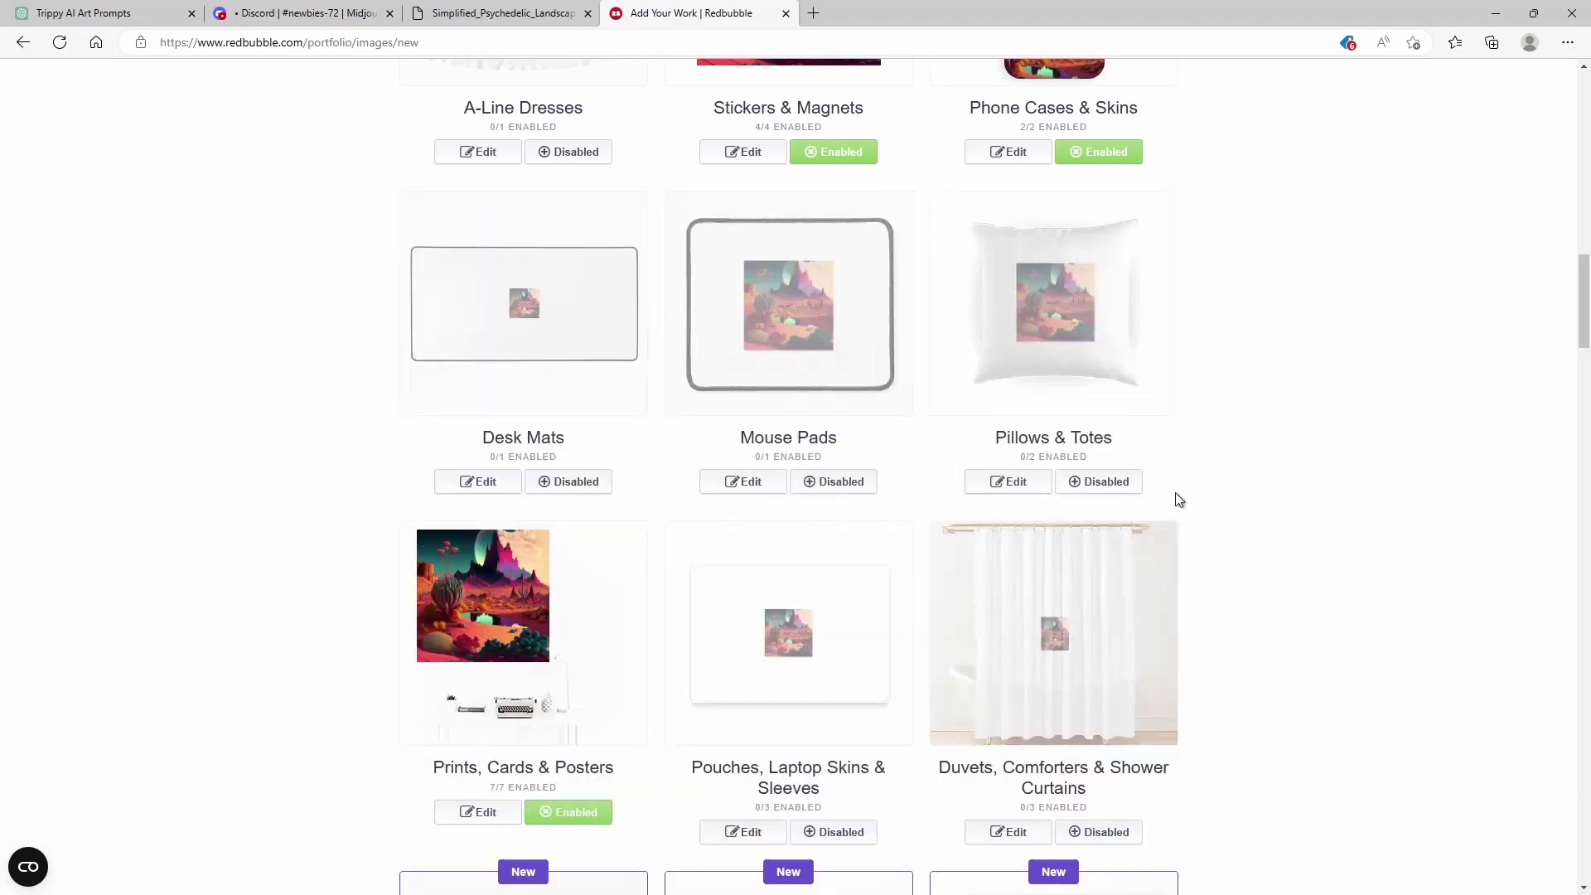
pyautogui.scroll(8, 1238, 557)
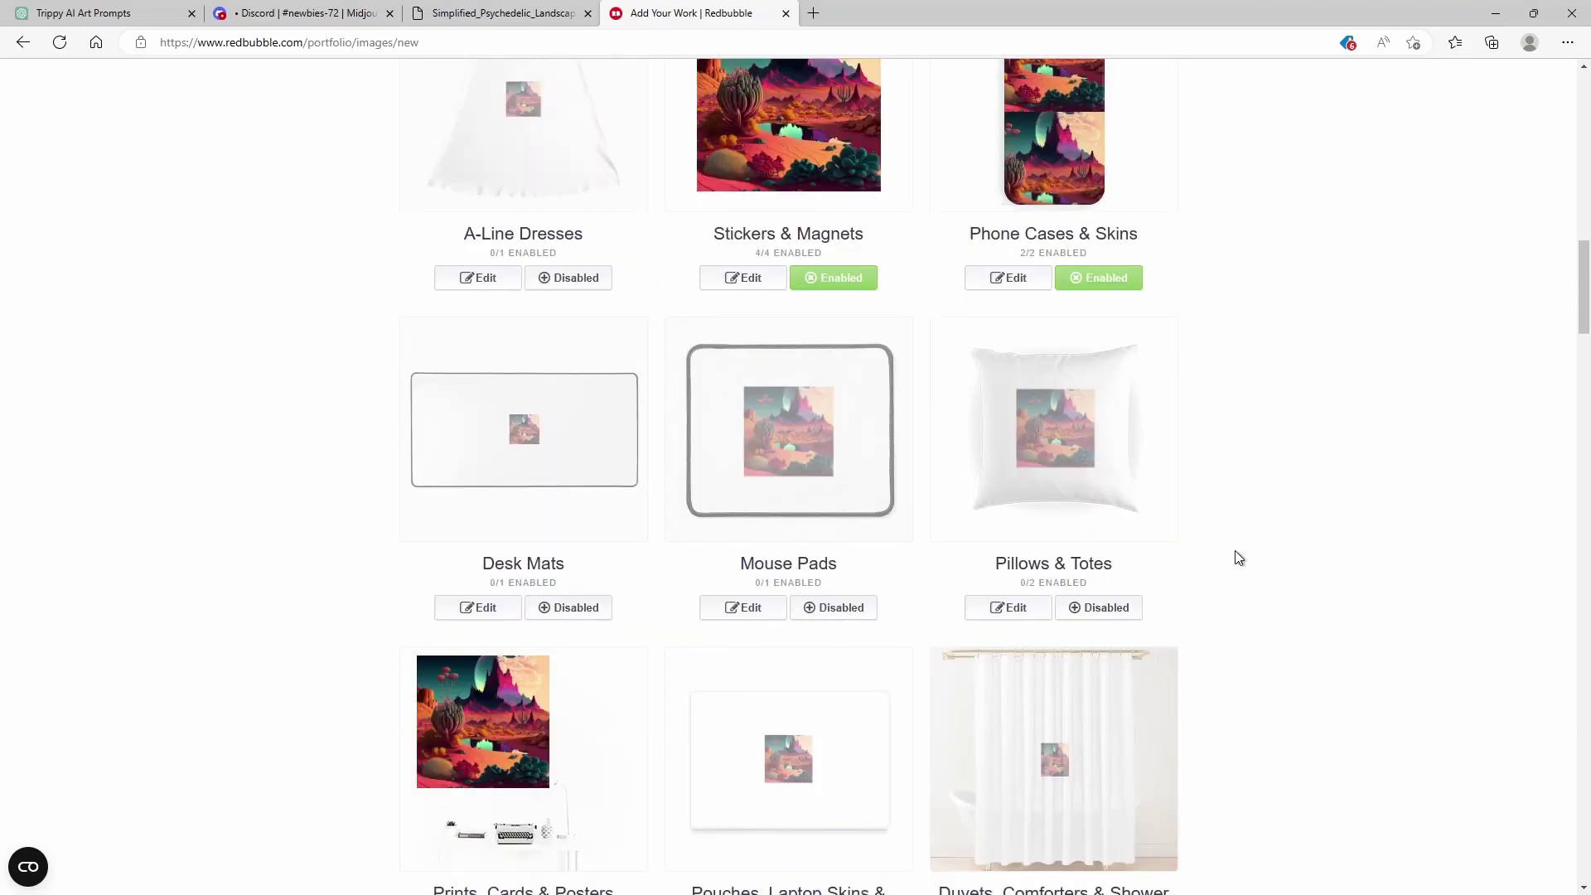
pyautogui.scroll(10, 1239, 558)
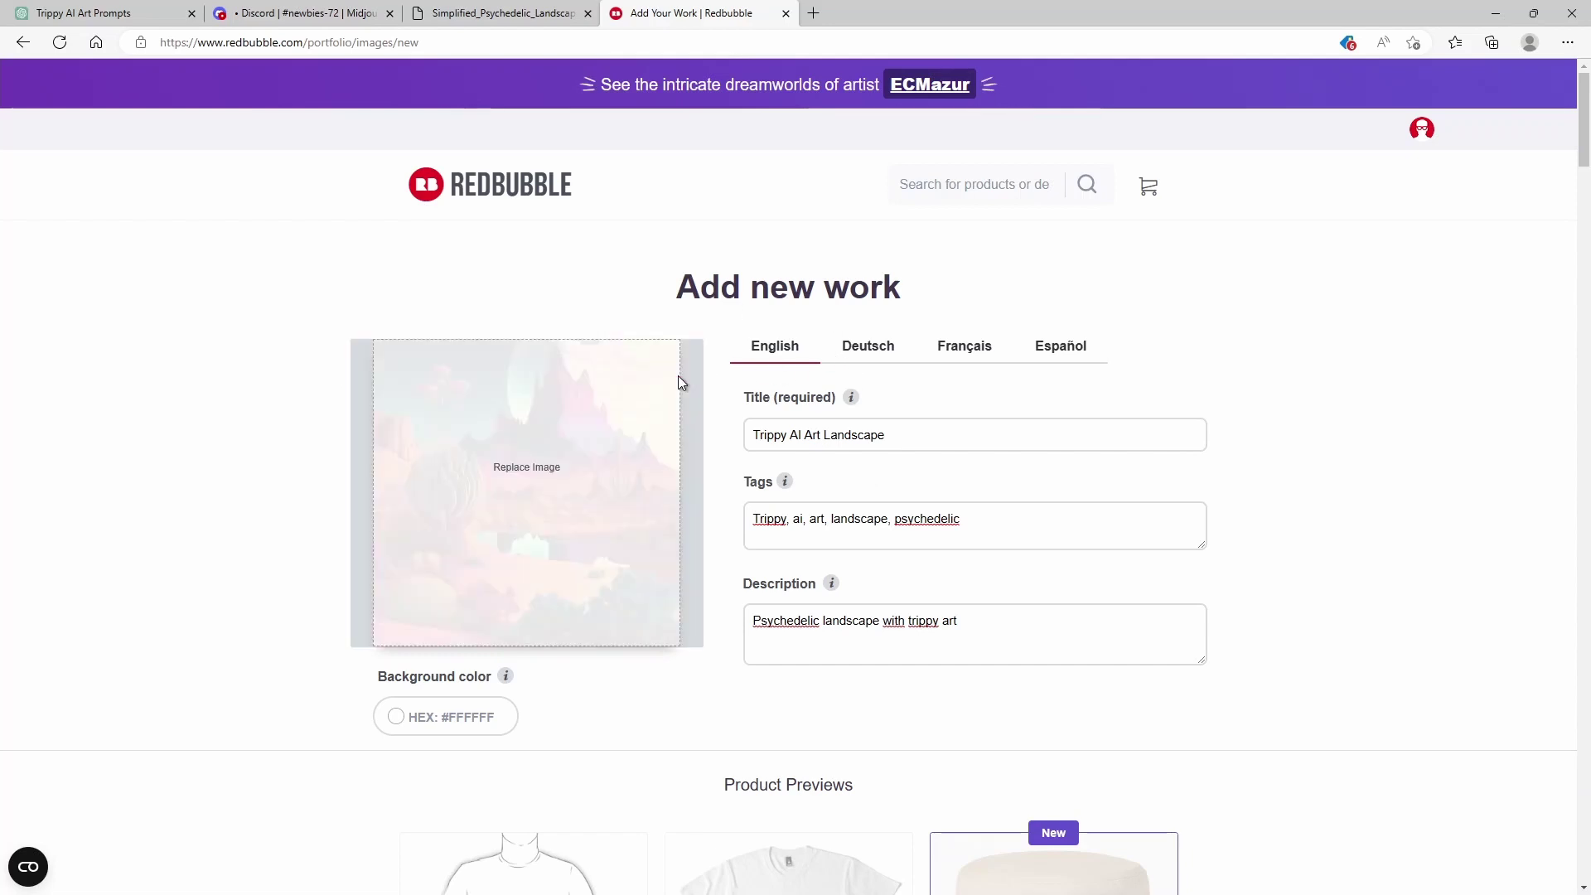
# Return to Discord's #newbies-72 channel and close the enlarged cactus landscape preview
pyautogui.click(307, 13)
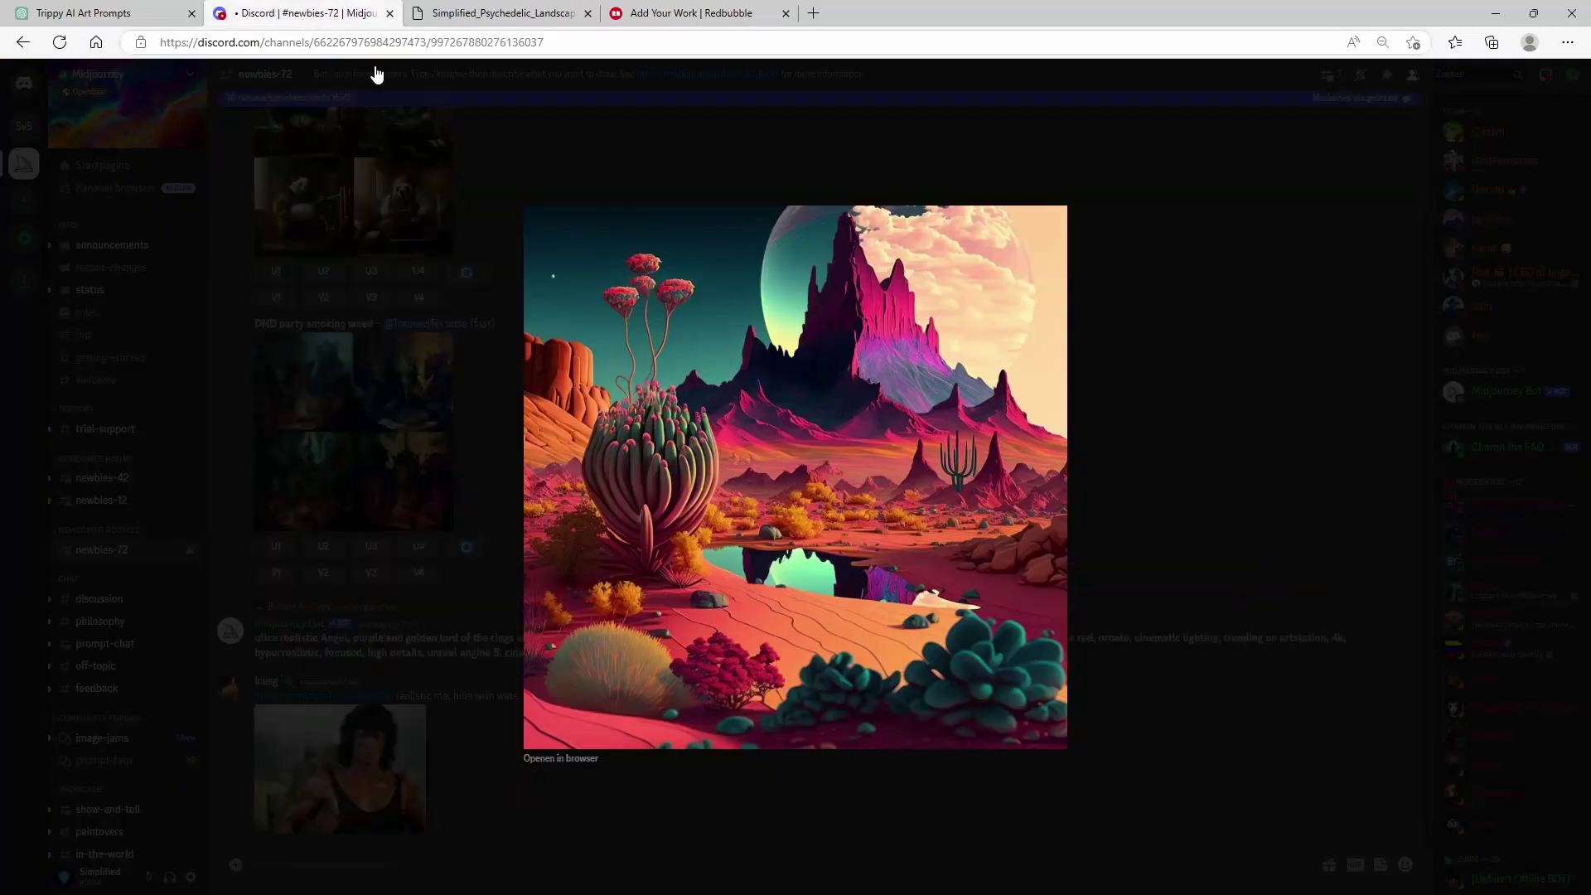
pyautogui.click(1329, 216)
pyautogui.scroll(4, 733, 425)
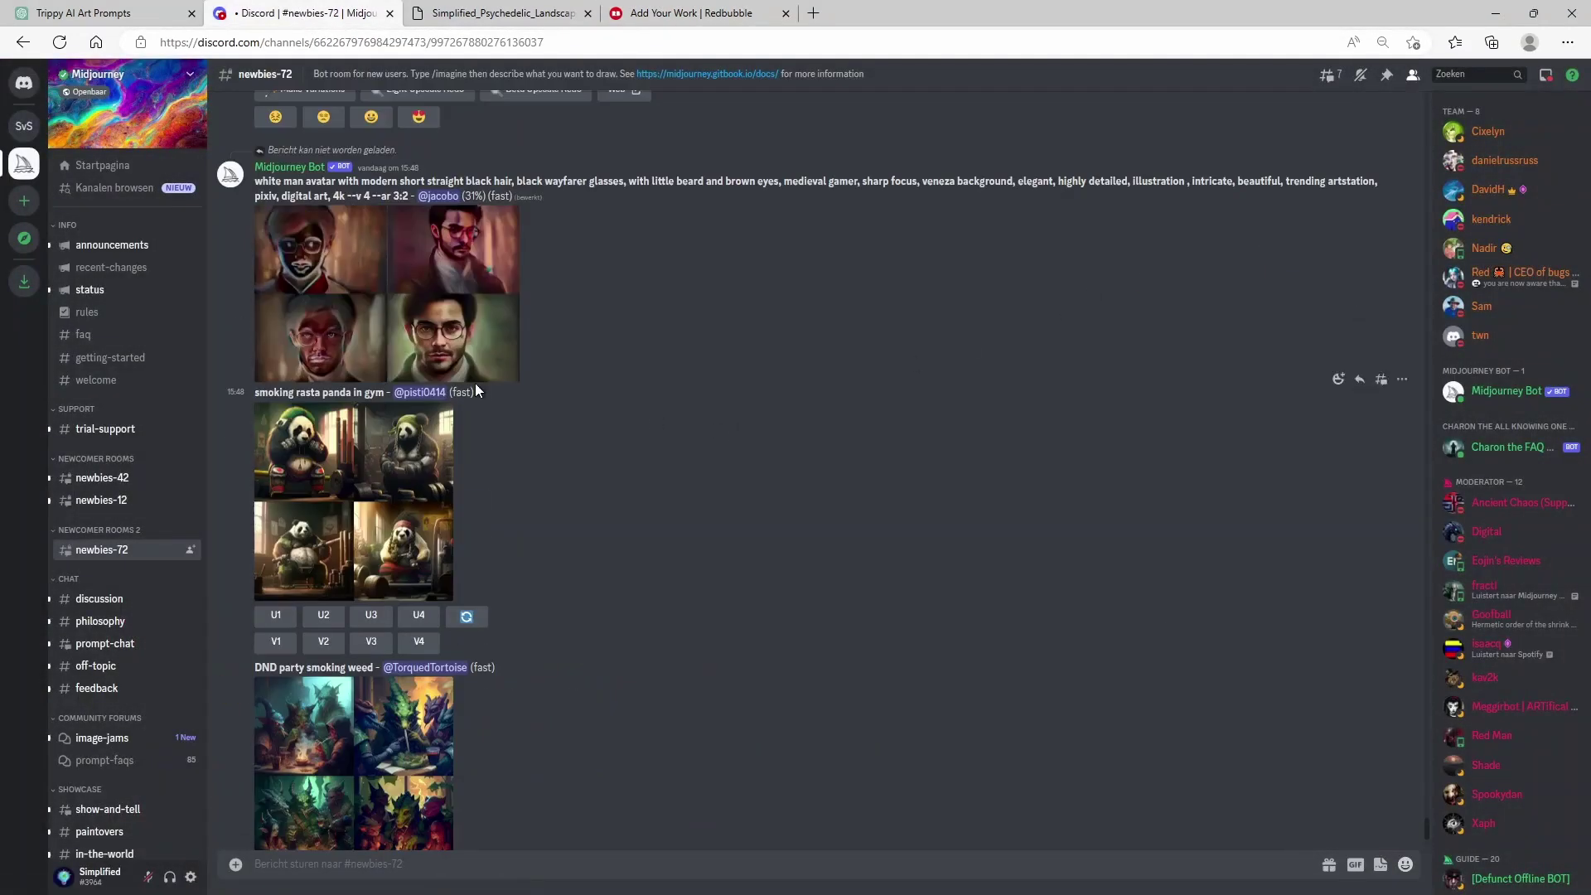